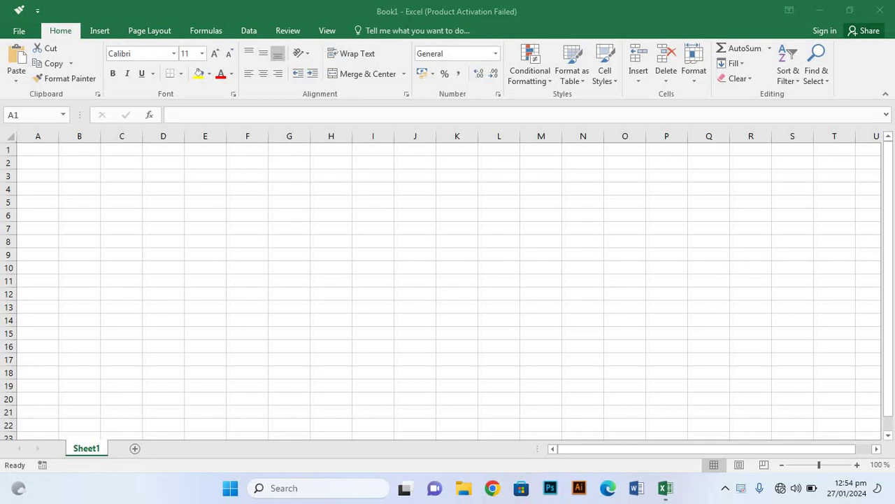
Step: Zoom the sheet to 140% and select cell E3
left_click(858, 466)
left_click(857, 466)
left_click(858, 465)
left_click(858, 465)
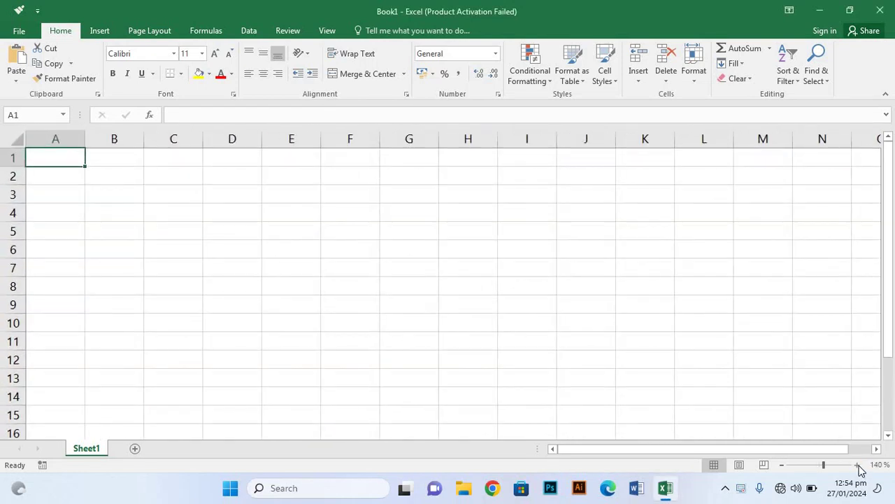
left_click(299, 197)
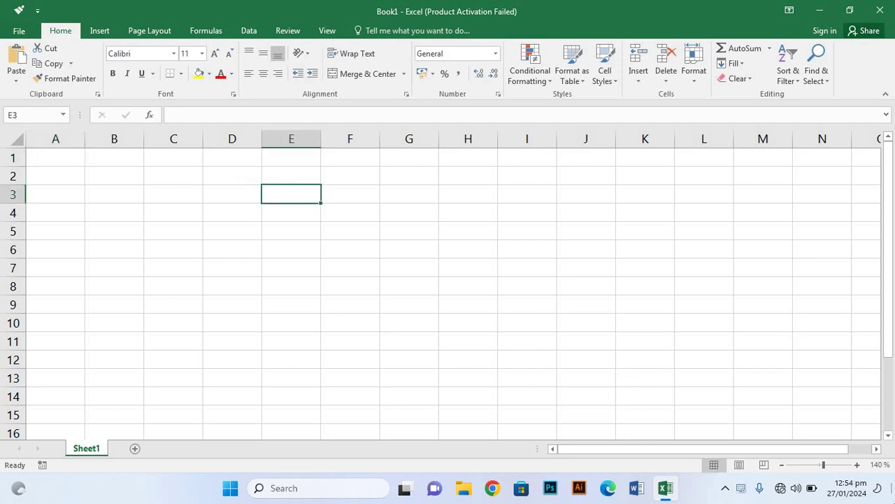
Step: Enter the heading 'S. No' in cell E3
type("S")
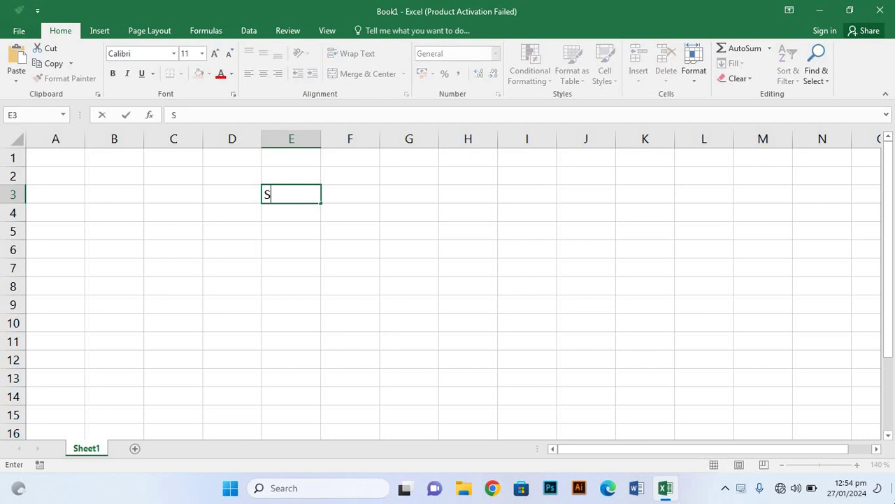
type(". Ni")
key("BackSpace")
type("o")
key("Return")
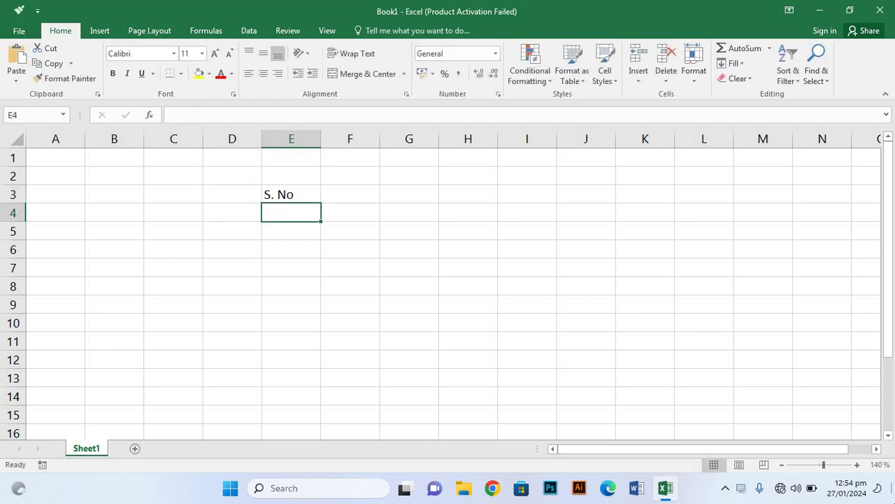
Step: Enter the first three people's names in E4, E5 and E6
type("Kj")
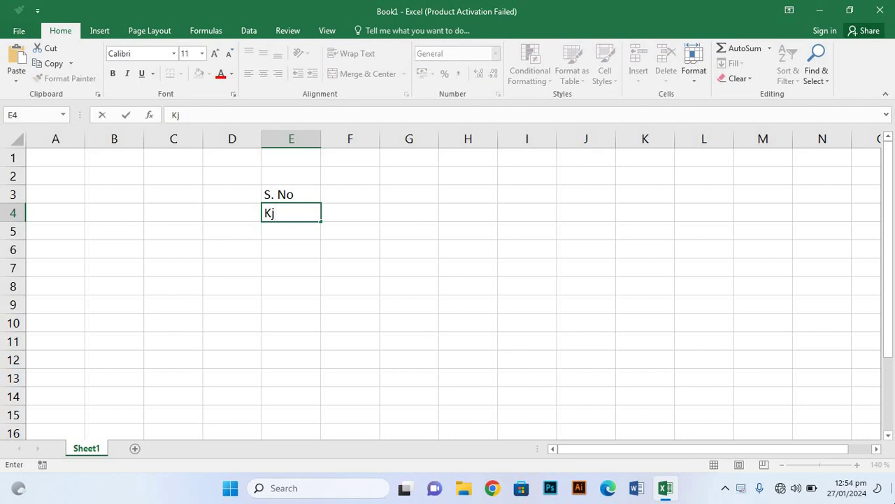
type("h")
type("z")
key("BackSpace")
type("x=")
key("BackSpace")
key("BackSpace")
type("s")
key("BackSpace")
type("a")
type("h")
key("BackSpace")
type("n")
key("Return")
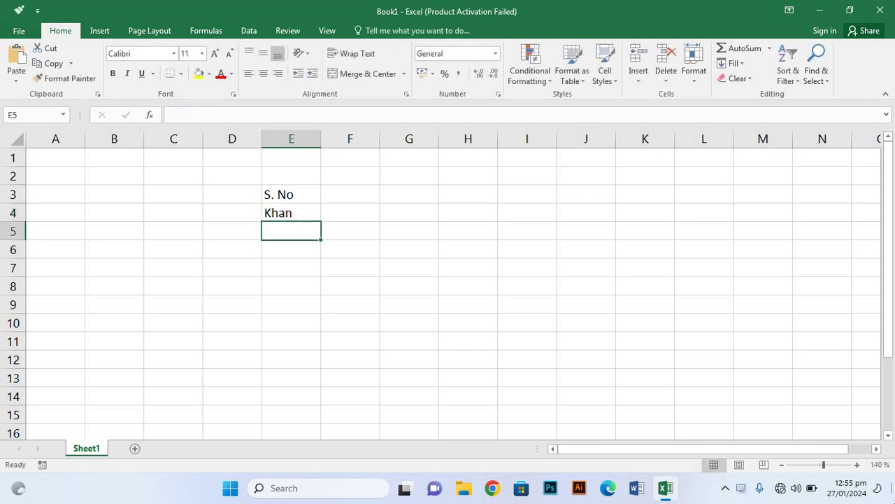
type("Bhutto")
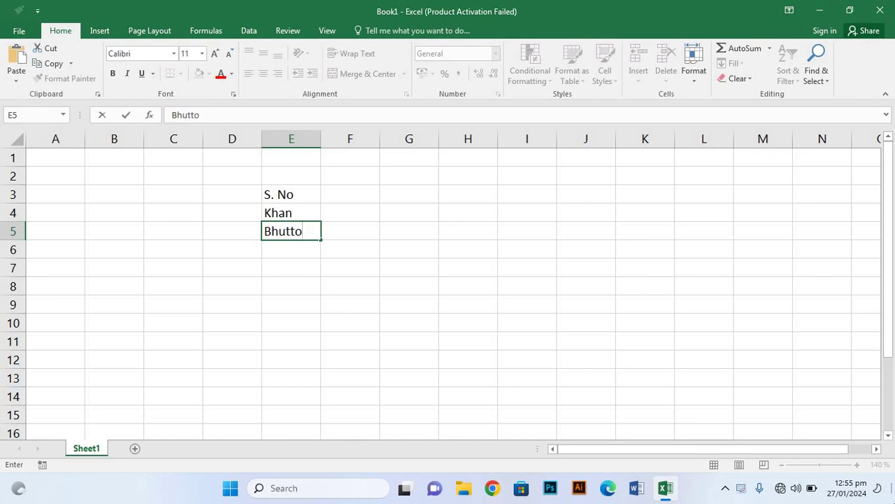
key("Return")
type("Nadee")
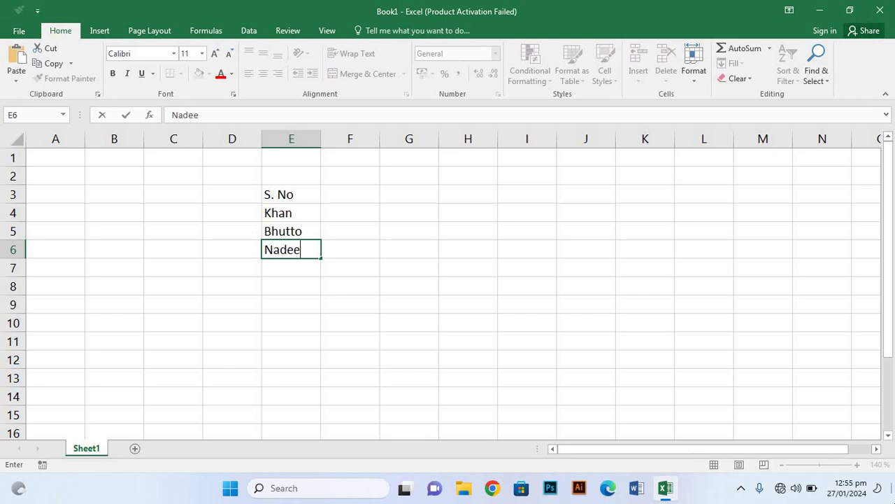
type(",")
key("BackSpace")
type("m")
key("Return")
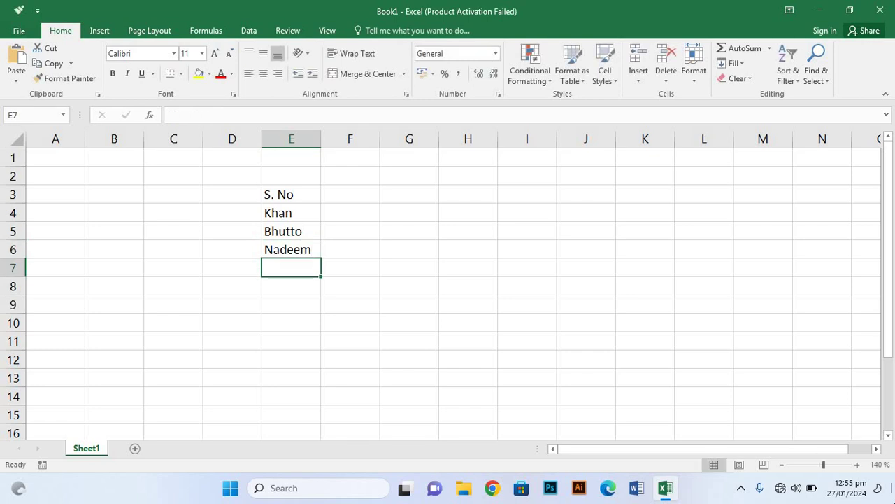
Step: Enter two more names in E7 and E8, discarding a partial entry in E9
type("B")
key("BackSpace")
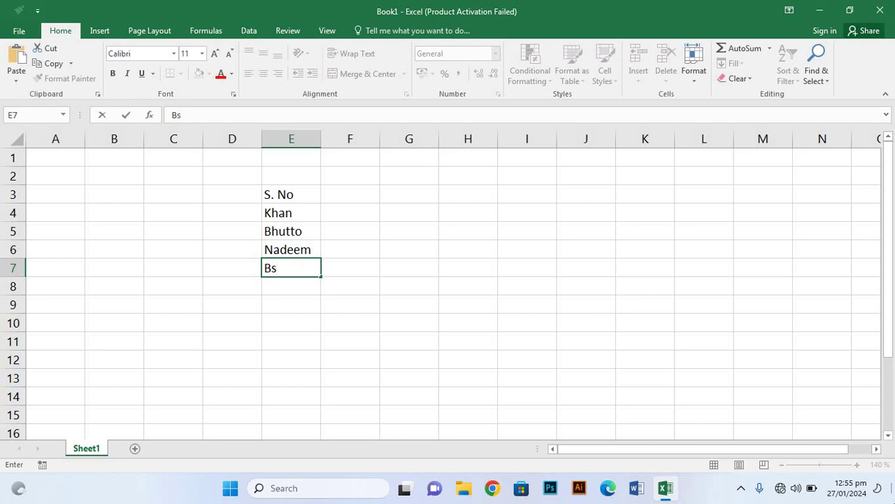
type("as")
key("BackSpace")
type("da")
type("l")
key("Return")
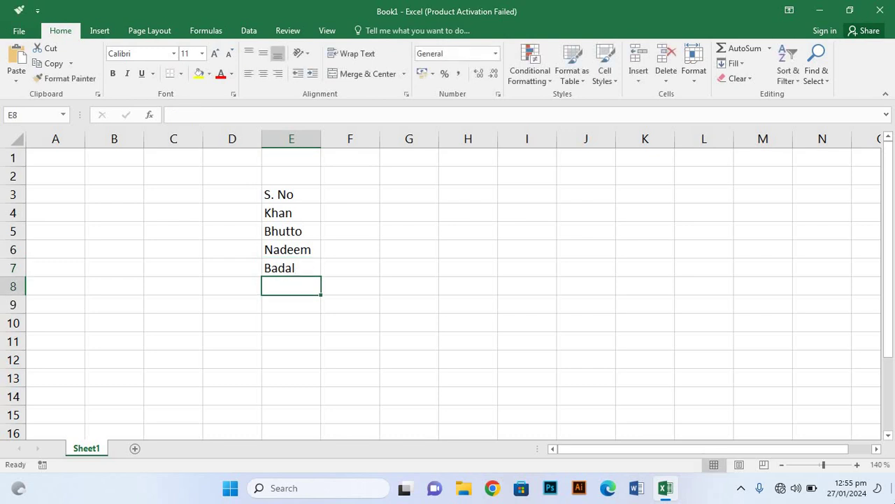
type("S")
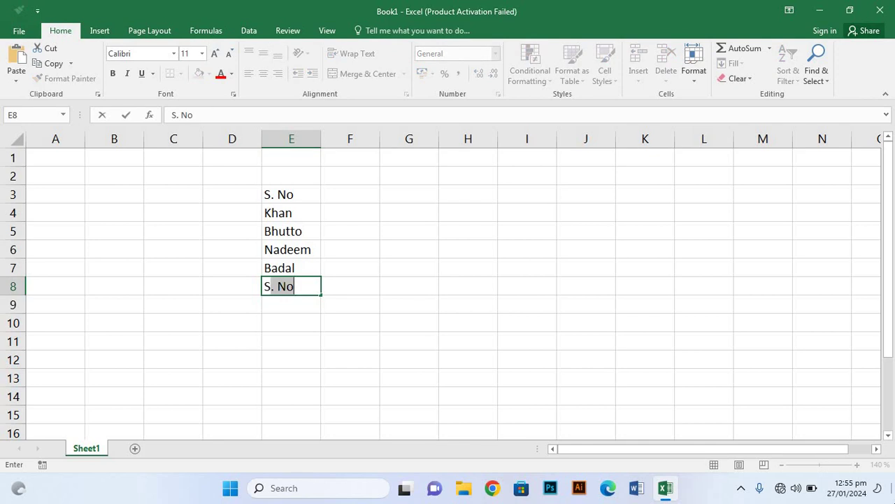
key("BackSpace")
key("BackSpace")
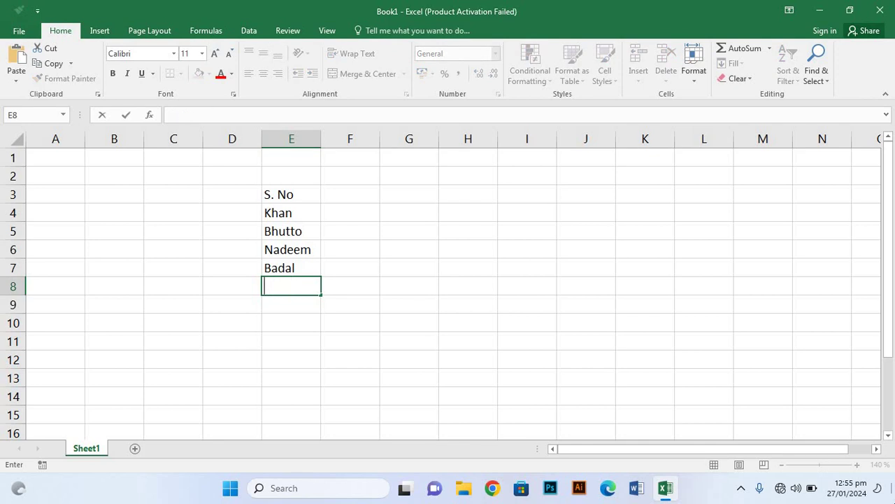
type("s")
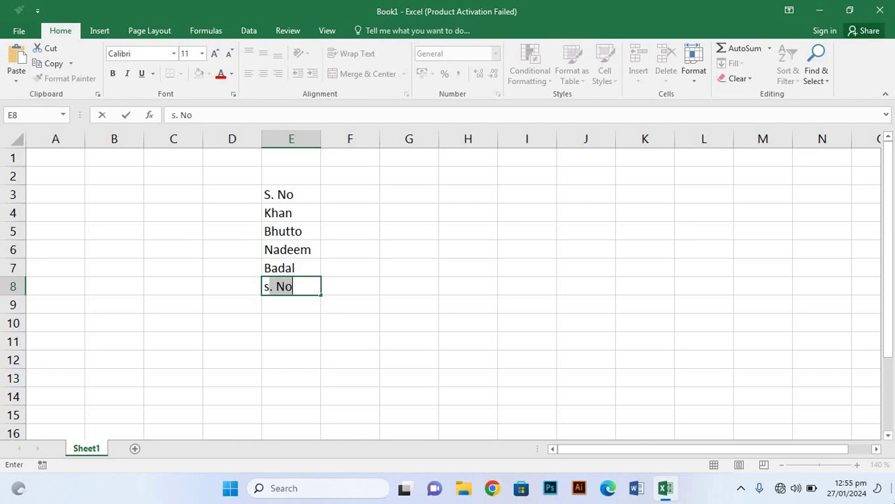
key("BackSpace")
key("BackSpace")
type("s")
key("BackSpace")
key("BackSpace")
type("S")
key("BackSpace")
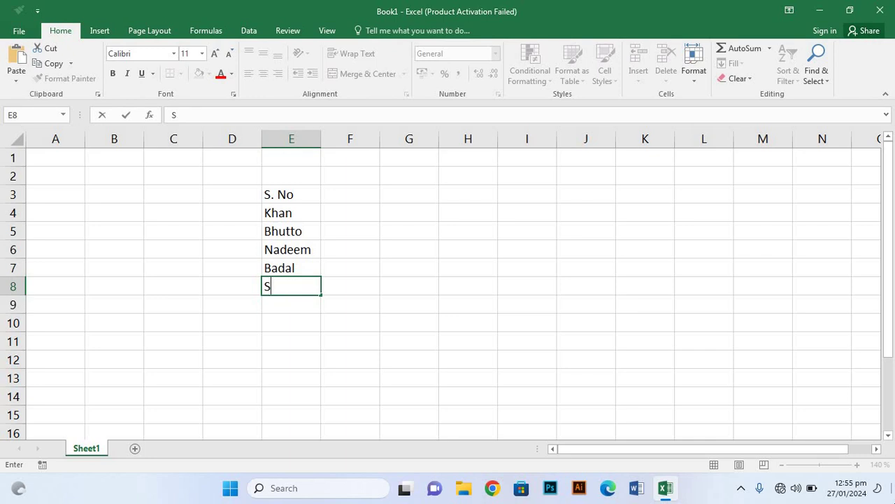
type("ajan")
key("Return")
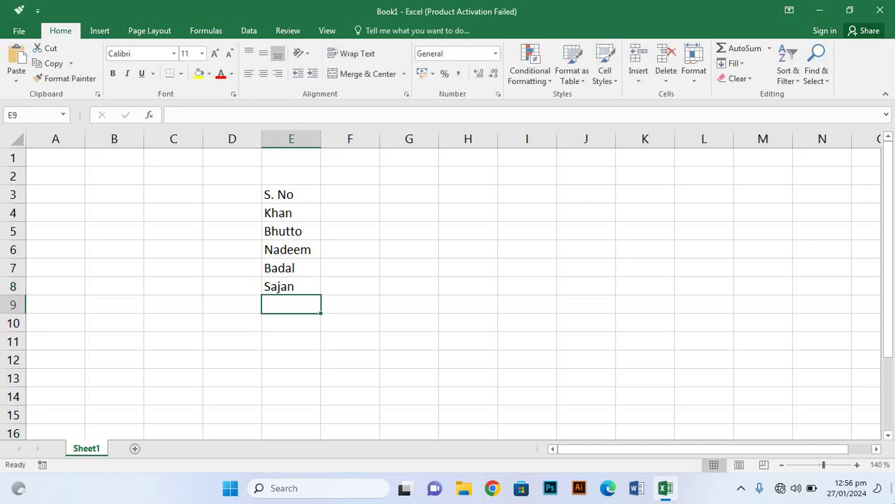
type("Ts")
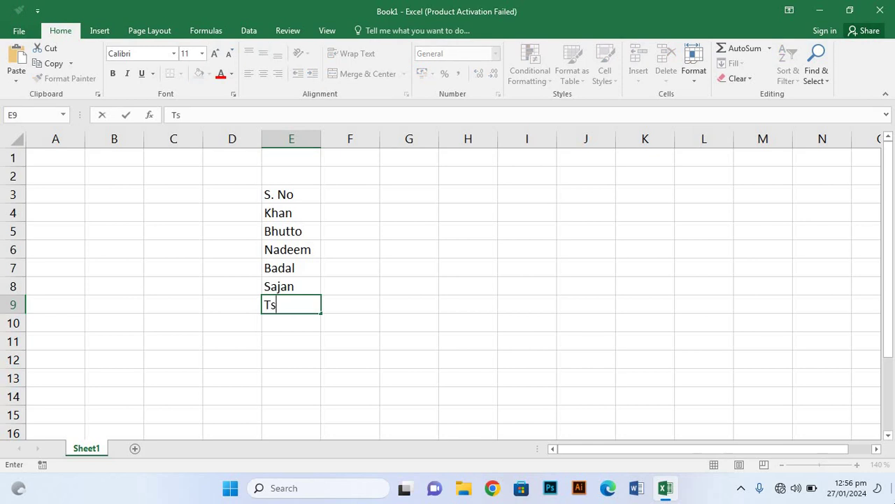
key("BackSpace")
type("a")
key("BackSpace")
key("BackSpace")
Step: Clear the name in E8 and fill E4's content down through E7
left_click(292, 220)
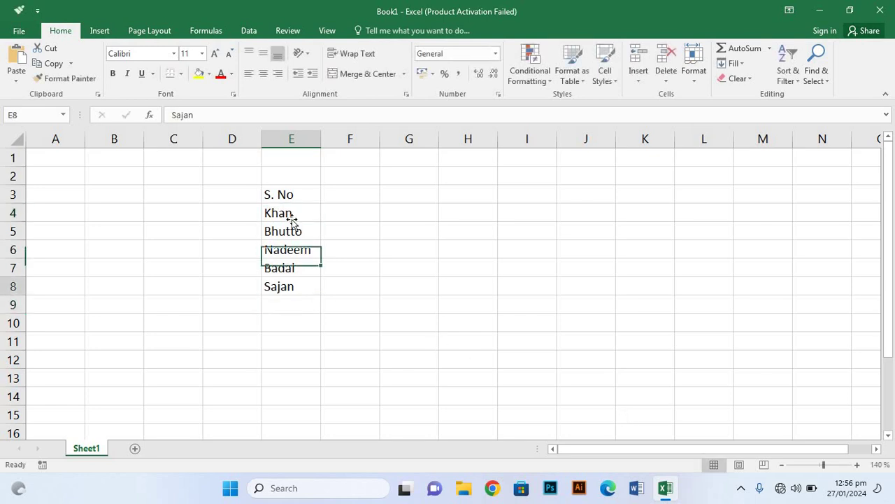
double_click(297, 289)
key("BackSpace")
key("BackSpace")
key("BackSpace")
key("BackSpace")
key("BackSpace")
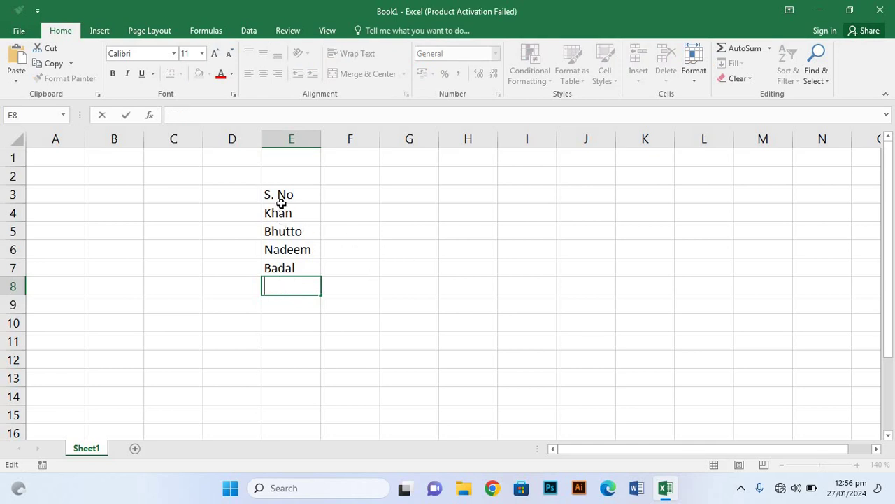
left_click(280, 216)
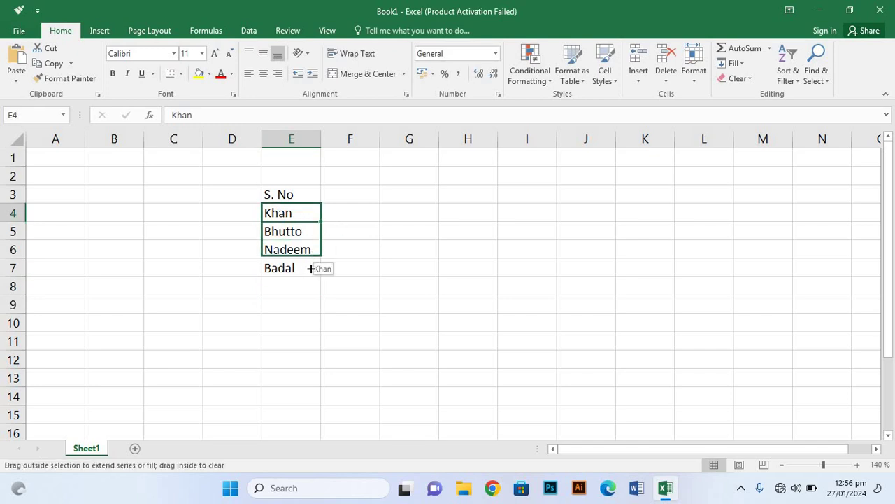
left_click_drag(319, 221, 310, 267)
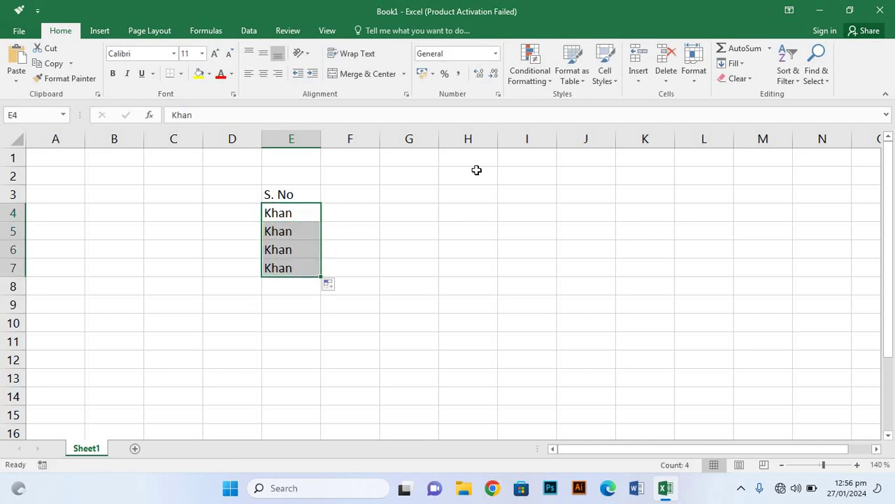
Step: Delete cells E4:E7 with Shift cells left, leaving only the S. No heading
left_click(666, 74)
left_click(697, 96)
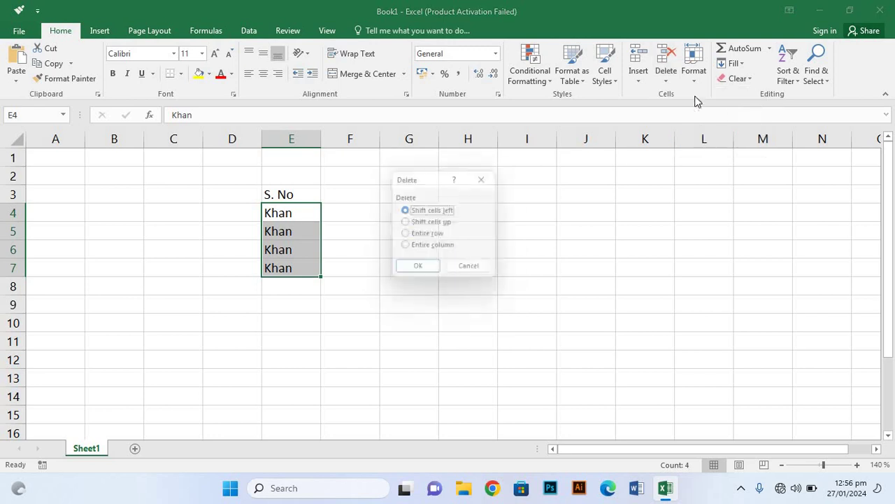
left_click(419, 271)
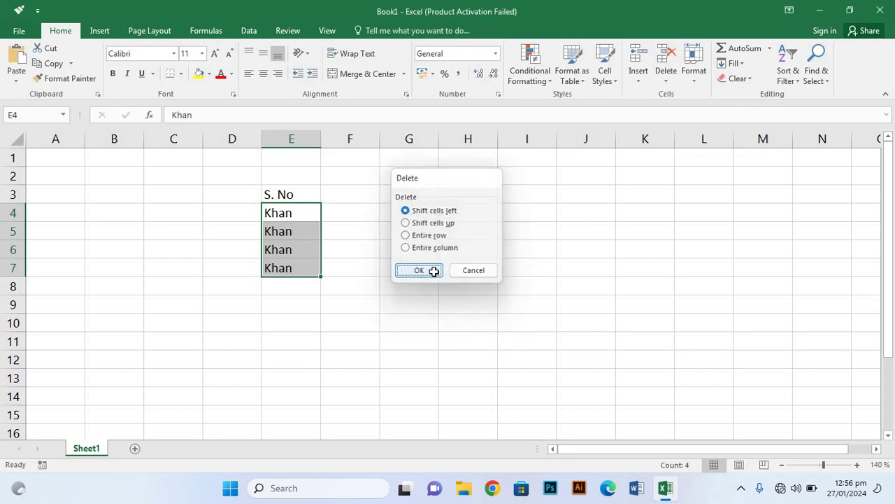
left_click(385, 293)
left_click(281, 212)
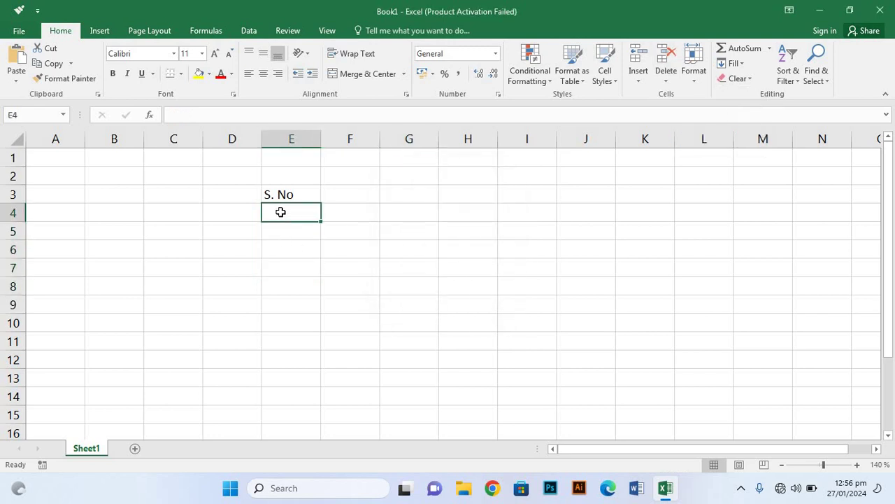
Step: Enter serial numbers 1 through 9 down cells E4:E12
type("1")
key("Return")
type("2")
key("Return")
type("3")
key("Return")
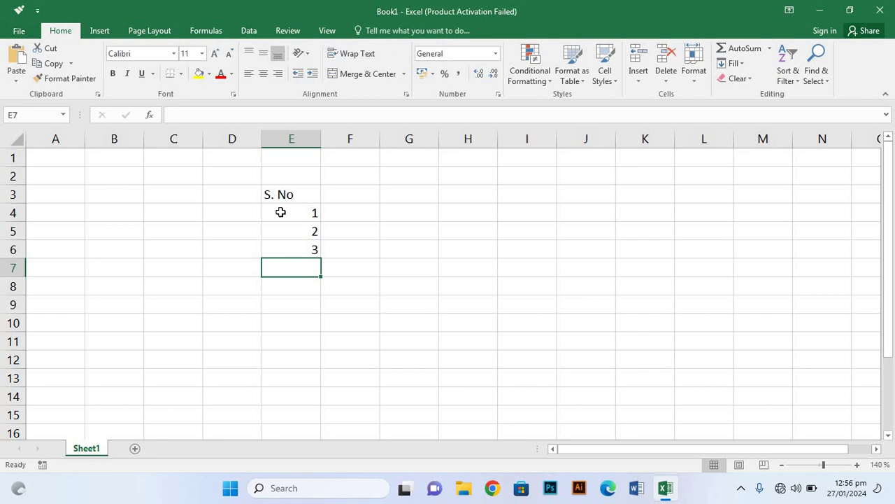
type("4")
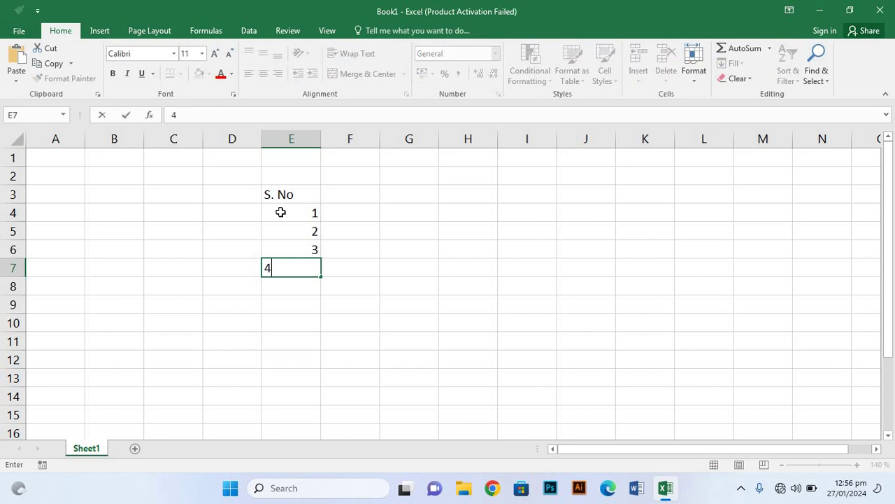
key("Return")
type("5")
key("Return")
type("6")
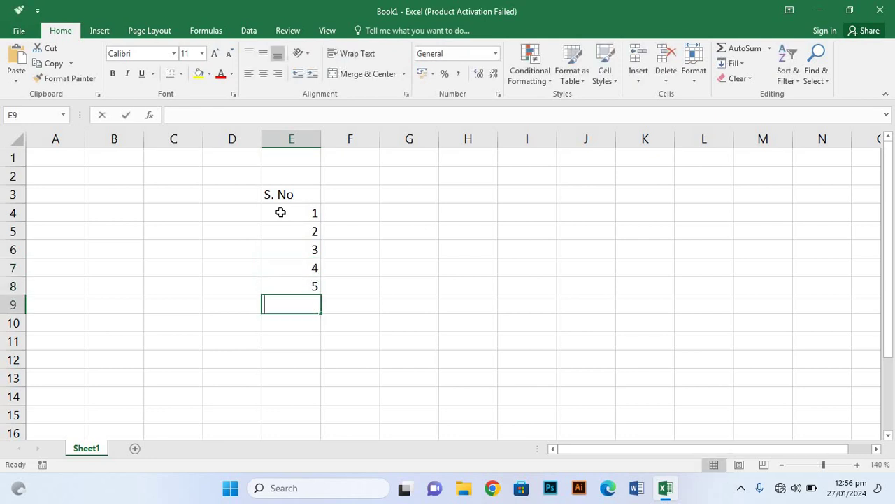
key("Return")
type("7")
key("Return")
type("8")
key("Return")
type("9")
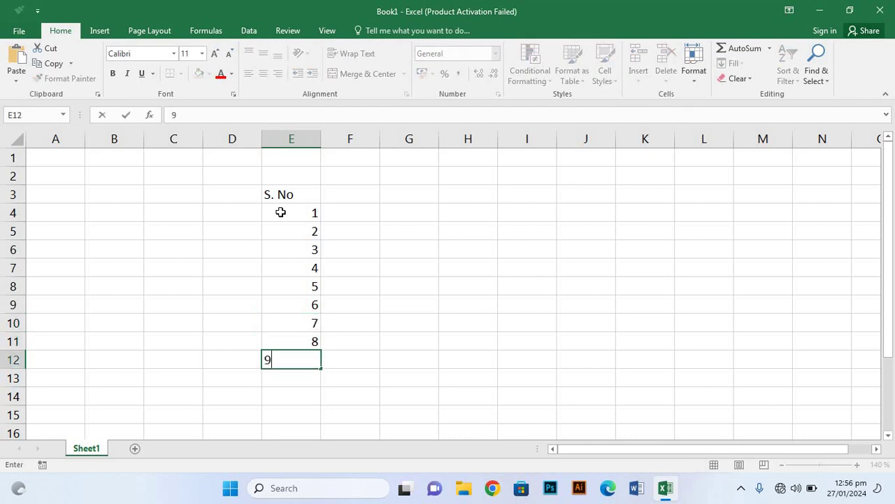
key("Return")
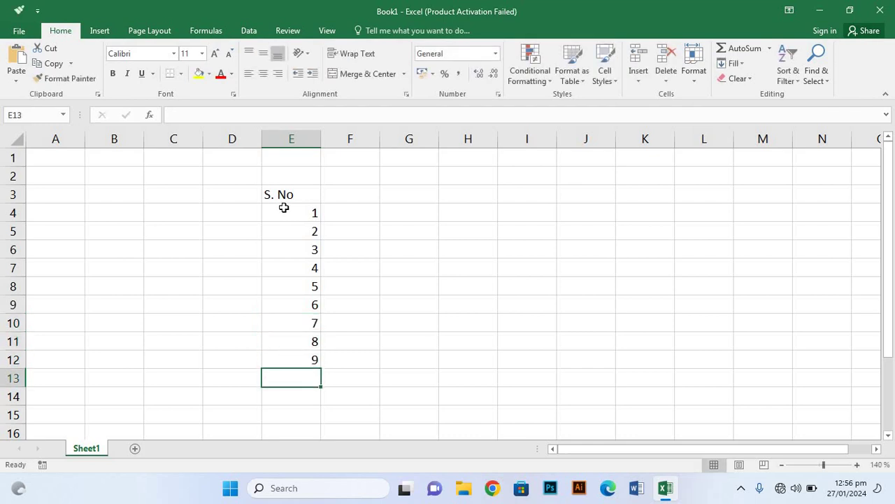
Step: Add the 'Name' heading in F3 and the first three names in F4:F6
left_click(358, 196)
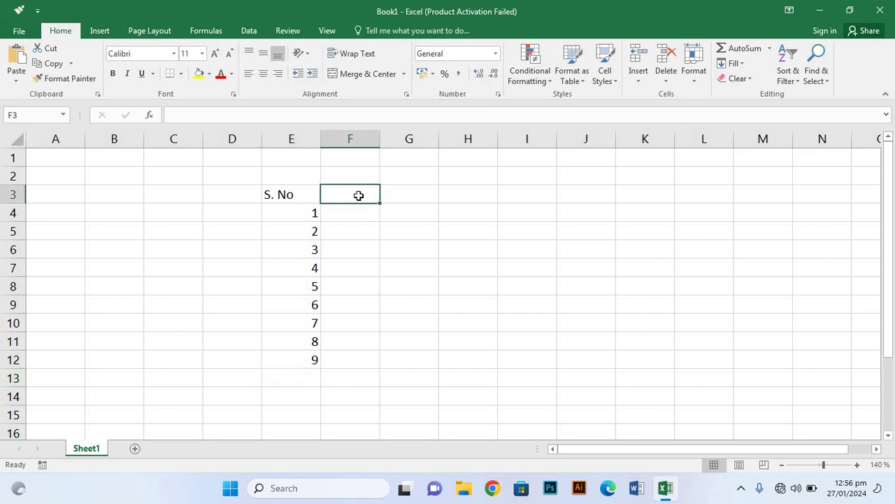
type("N")
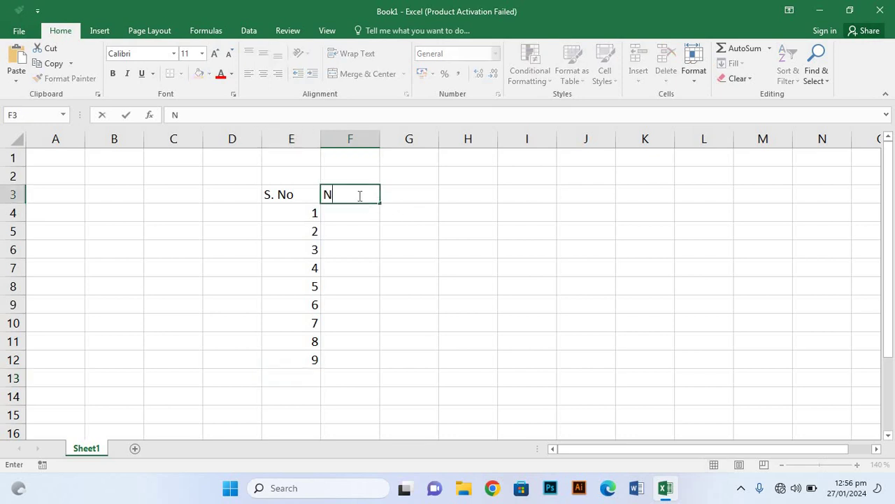
type("ame")
key("Return")
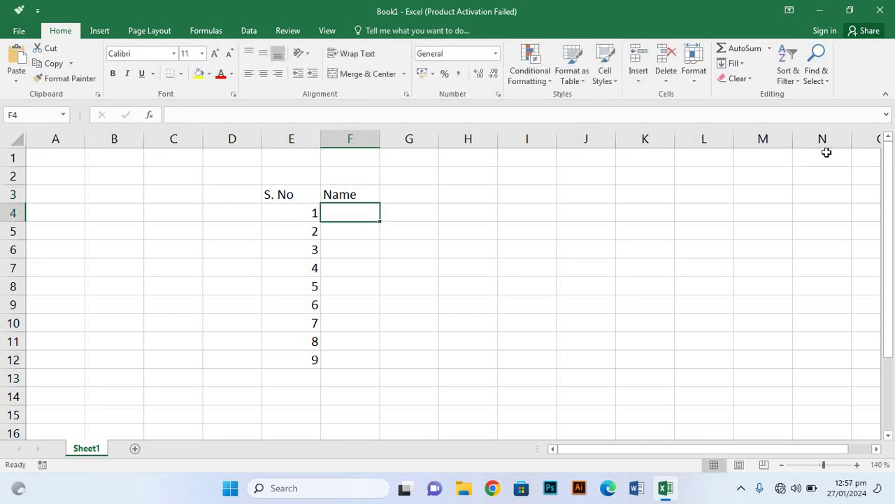
type("K")
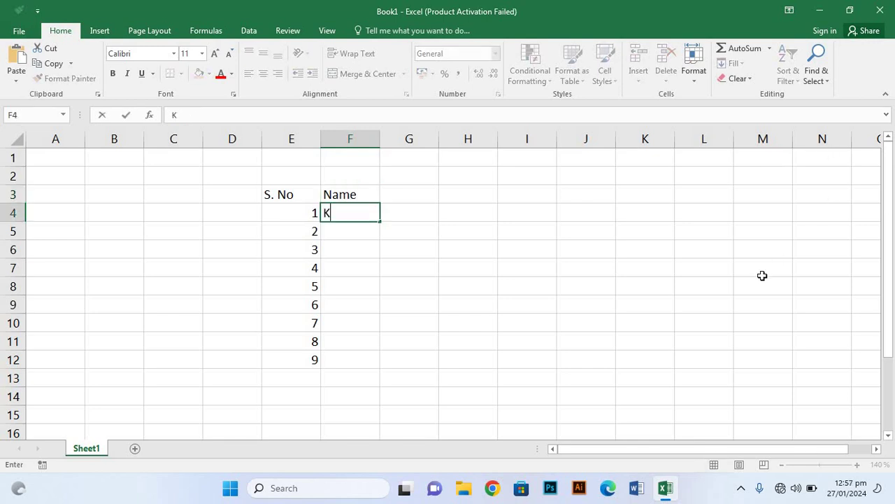
type("j")
key("BackSpace")
type("h")
type("a")
type("n")
key("Return")
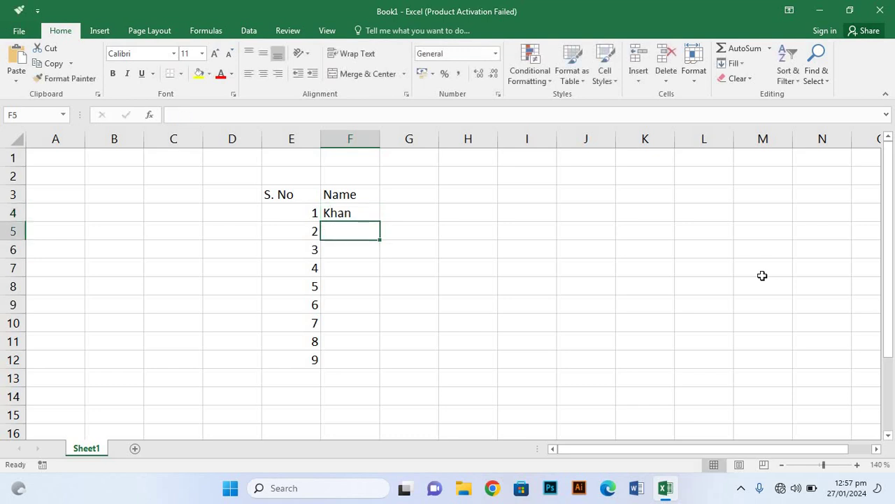
type("B")
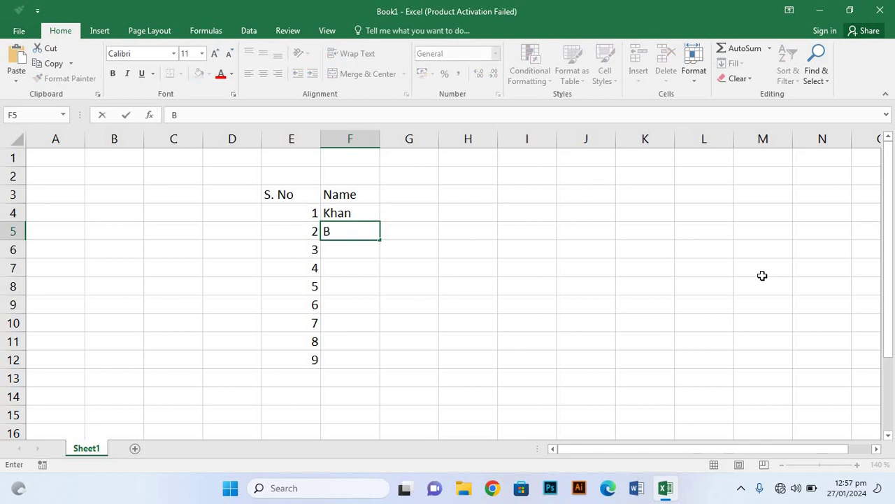
type("h")
type("utto")
key("Return")
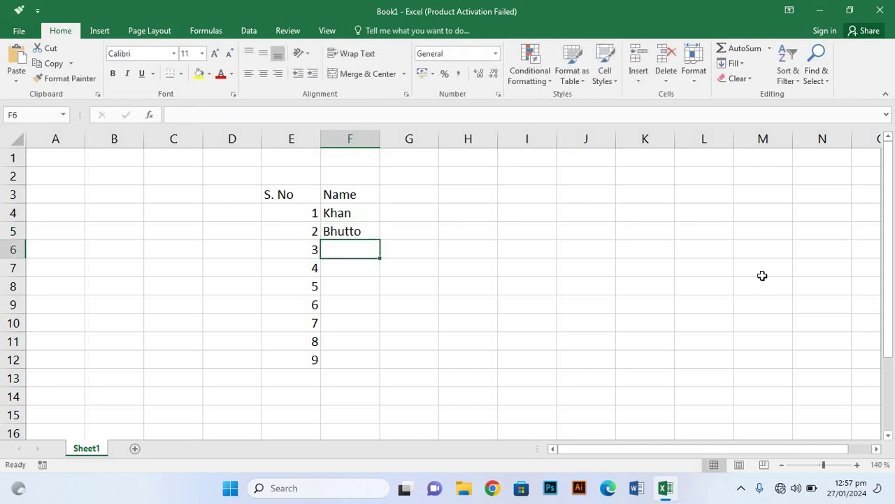
type("Nadeem")
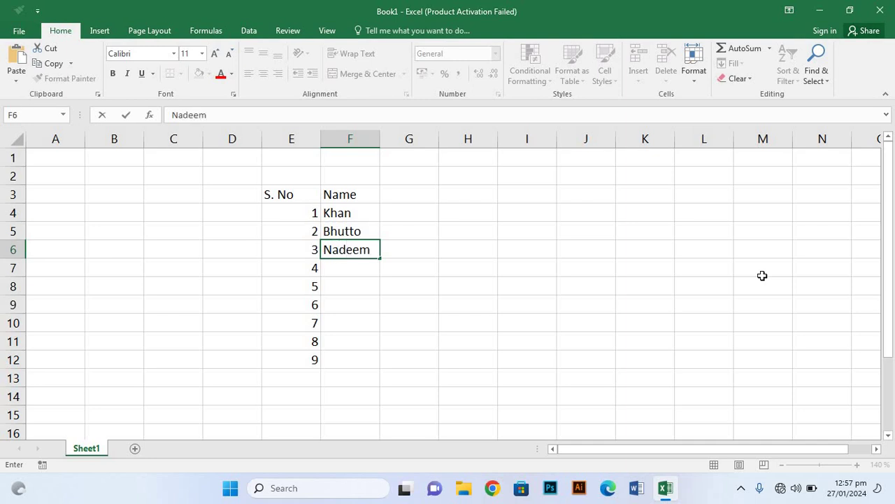
key("Return")
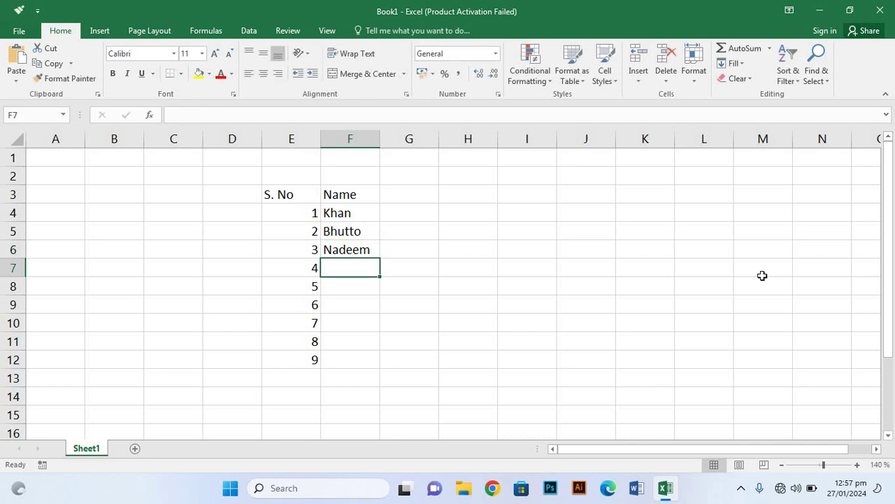
Step: Enter the next three names in F7, F8 and F9
type("Sajan")
key("Return")
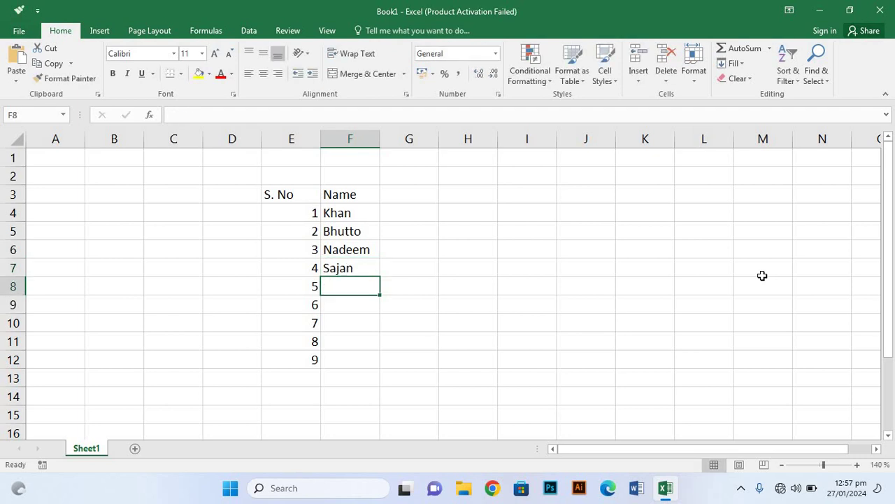
type("Taif")
key("Return")
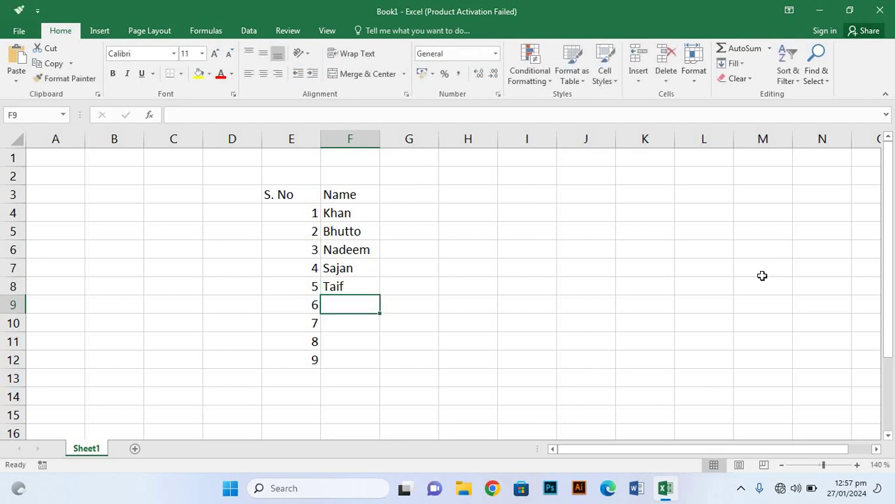
type("B")
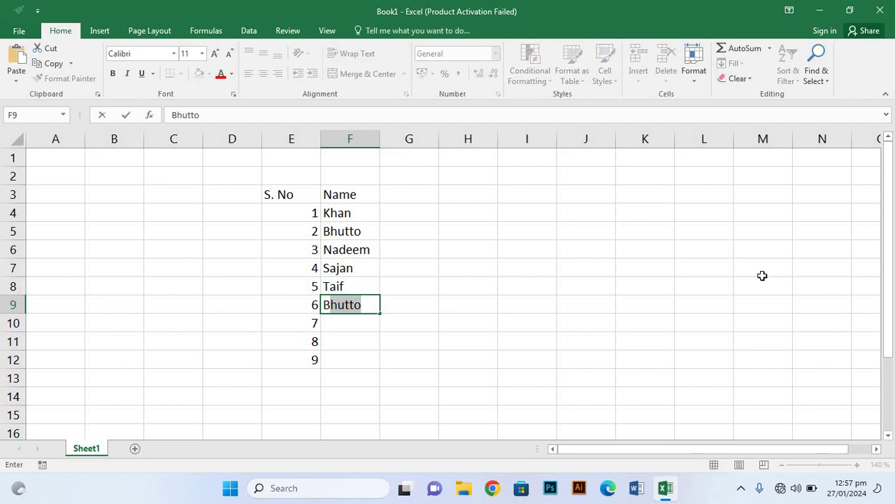
type("s")
key("BackSpace")
type("as")
key("BackSpace")
type("da")
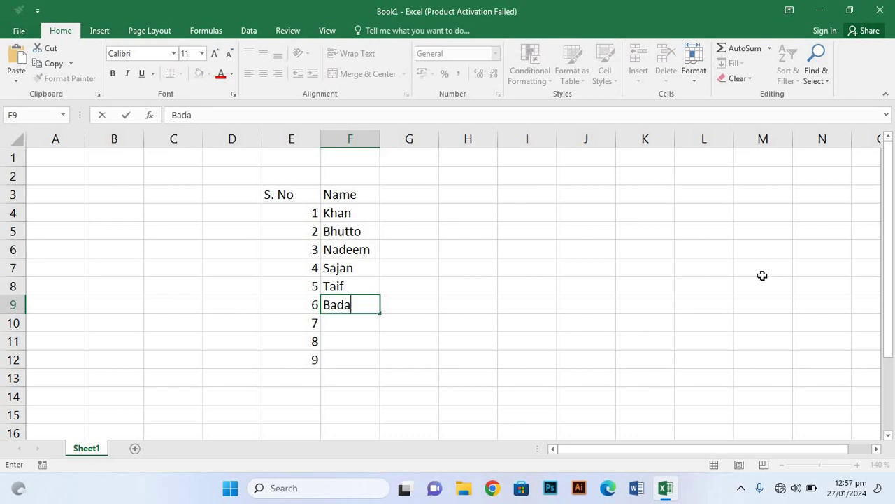
type("l")
key("Return")
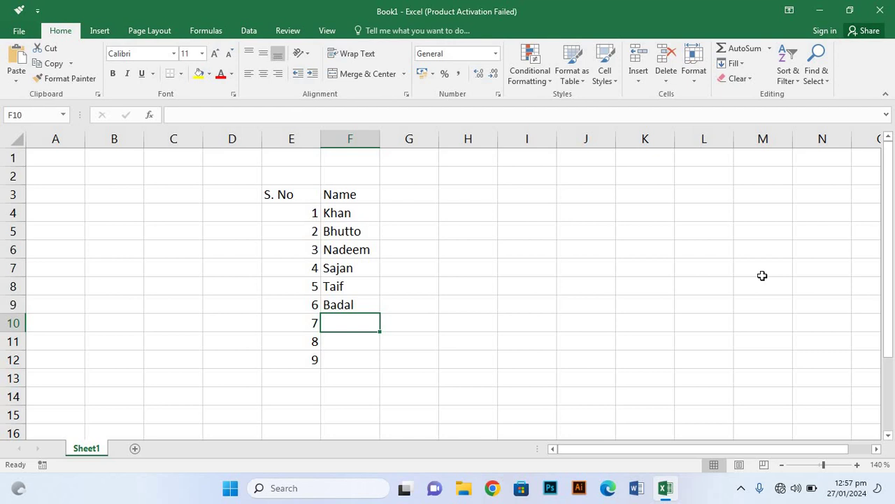
Step: Enter the last three names in F10, F11 and F12
type("Fasial")
key("Return")
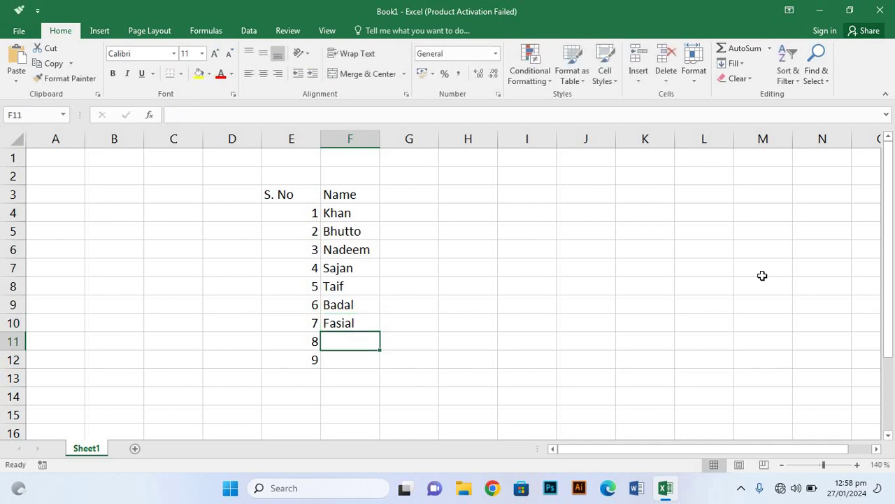
type("A")
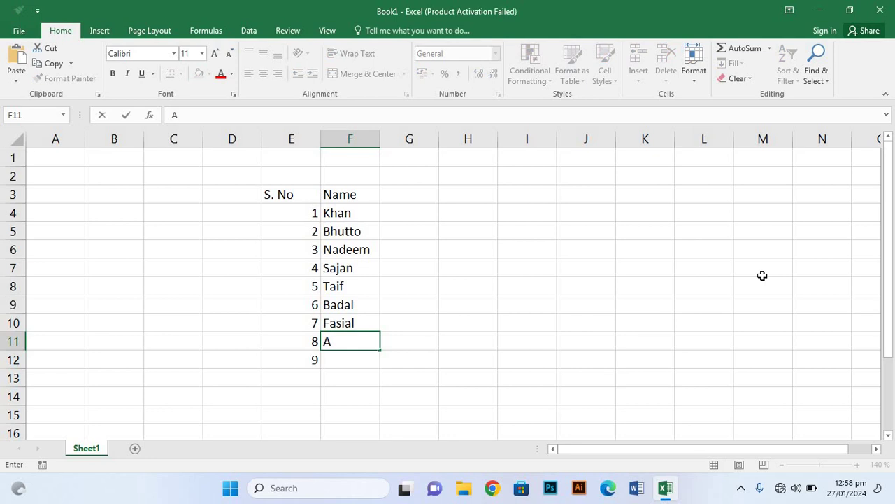
type("meen")
key("Return")
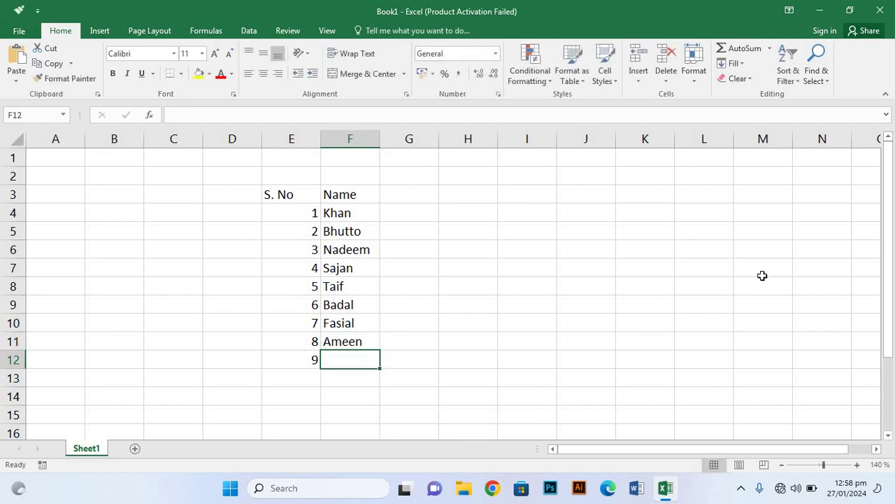
type("A")
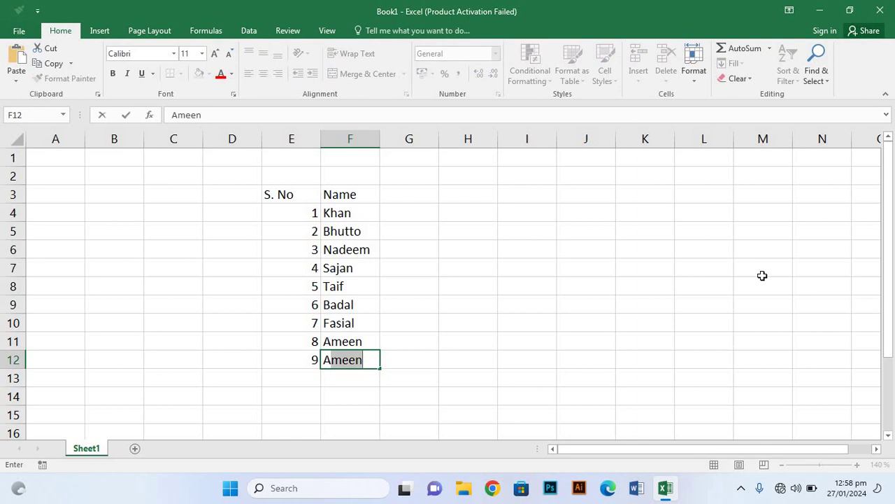
type("sl")
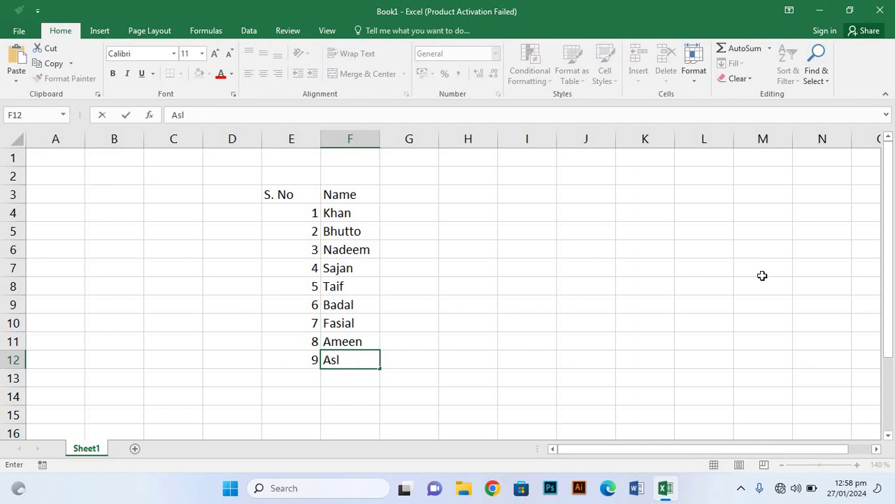
type("a,")
key("BackSpace")
type("k")
key("BackSpace")
type("m")
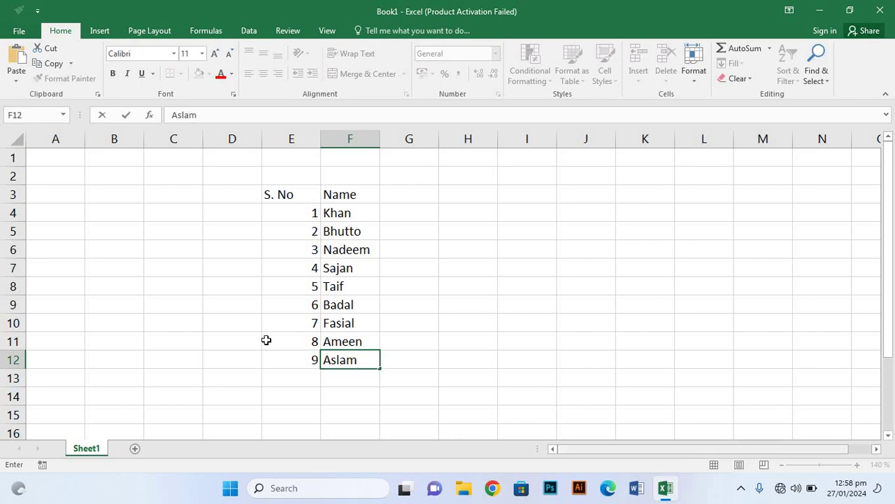
Step: Add a Round header in cell G3
left_click(415, 189)
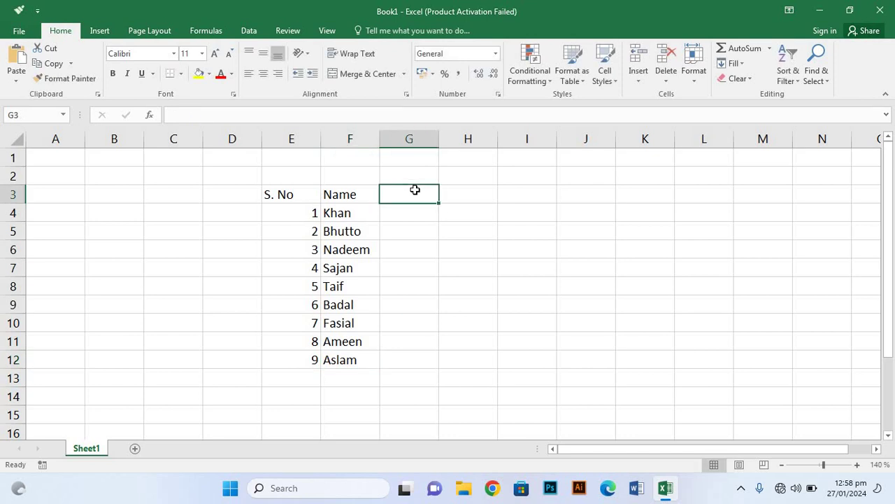
type("Roun")
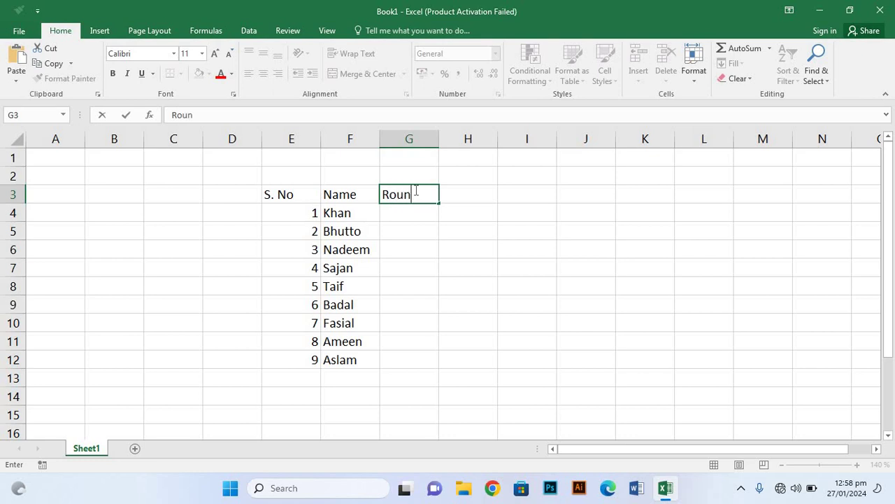
type("d")
key("Return")
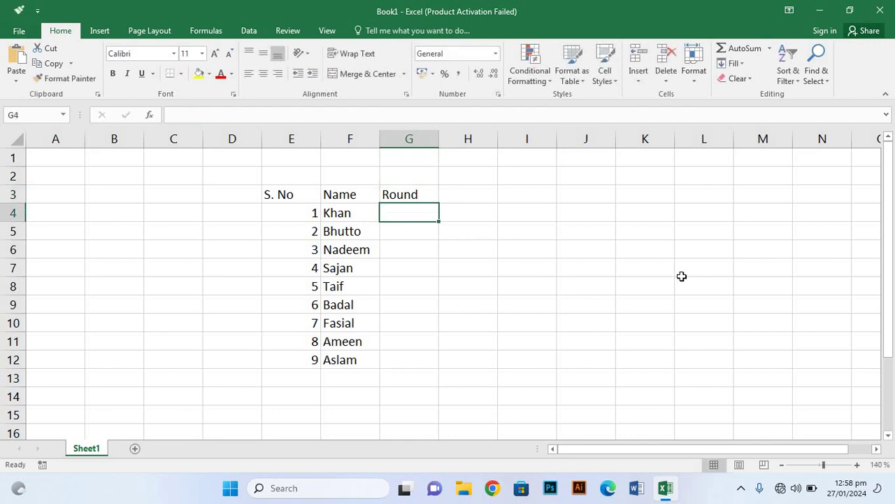
Step: Enter Round 1 in cells G4 through G6
type("R")
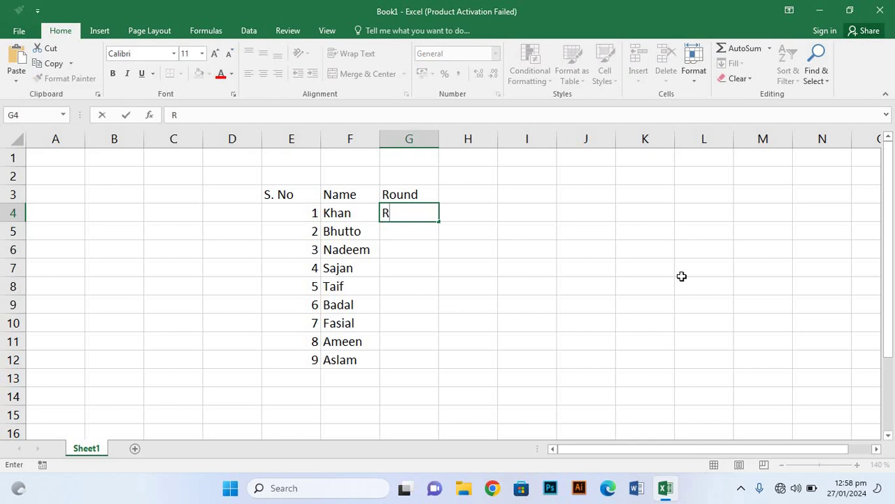
type("o")
type("unf")
key("BackSpace")
type("d")
type(" 1")
key("Return")
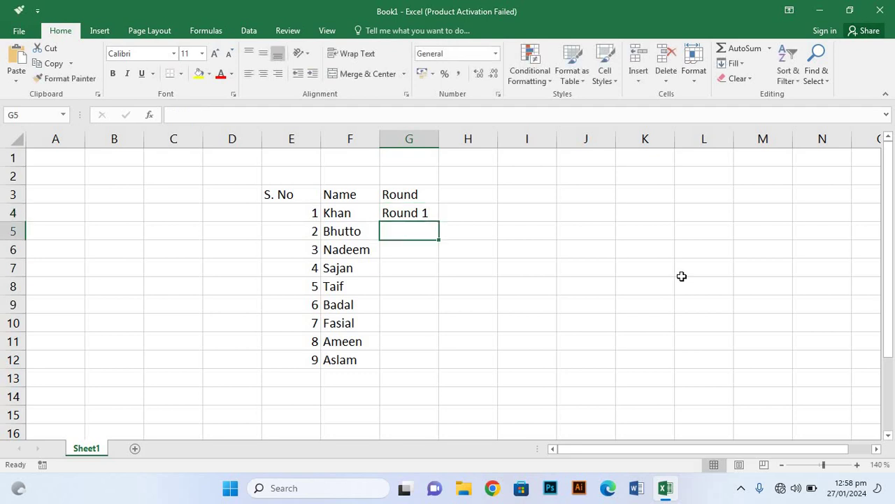
type("Round 1")
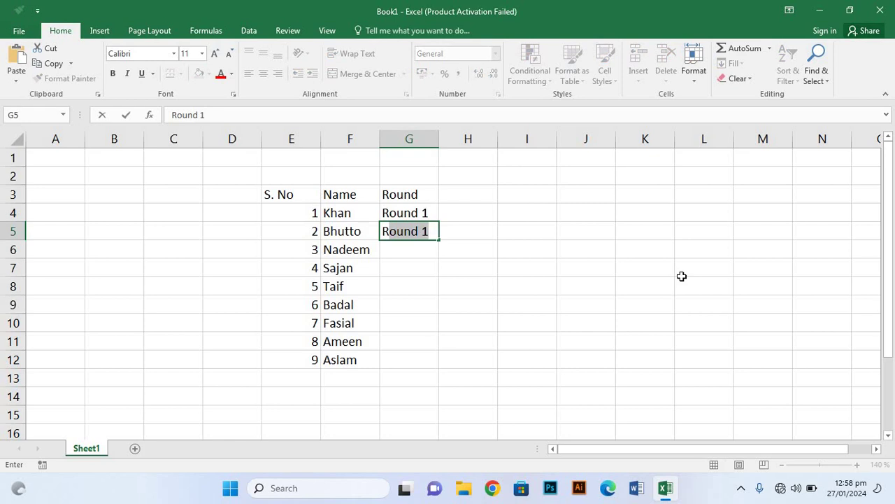
key("Return")
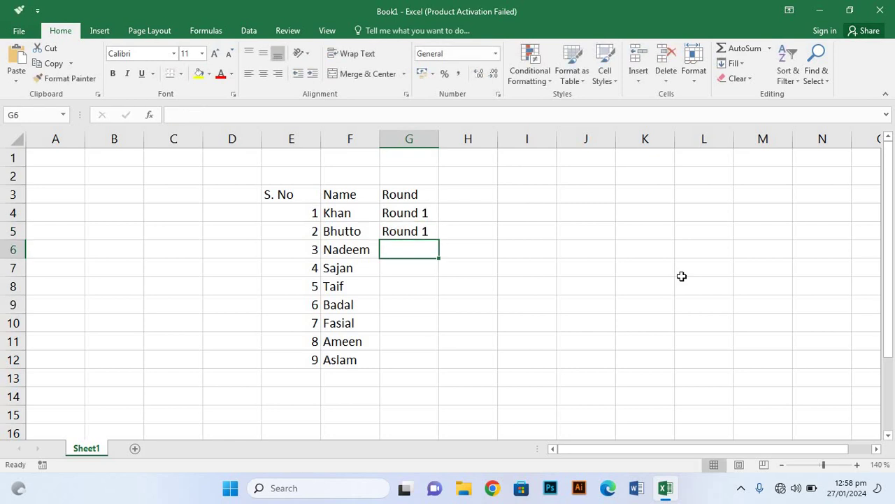
type("Round 1")
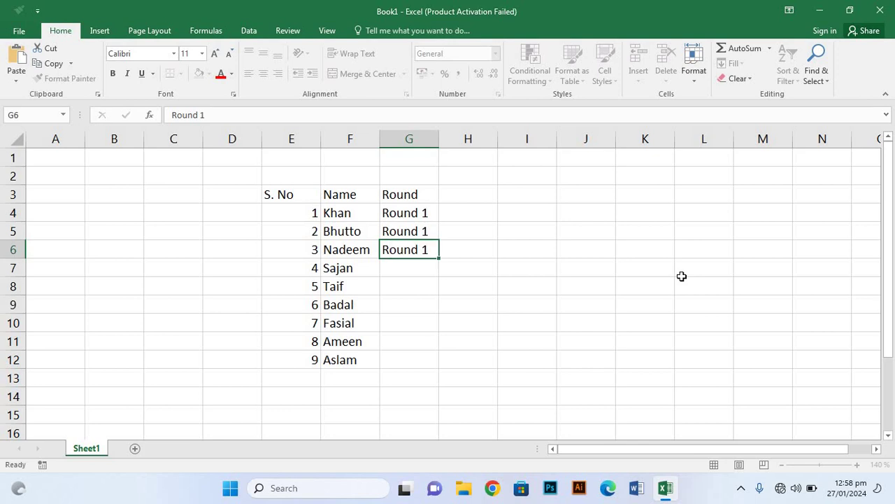
key("Return")
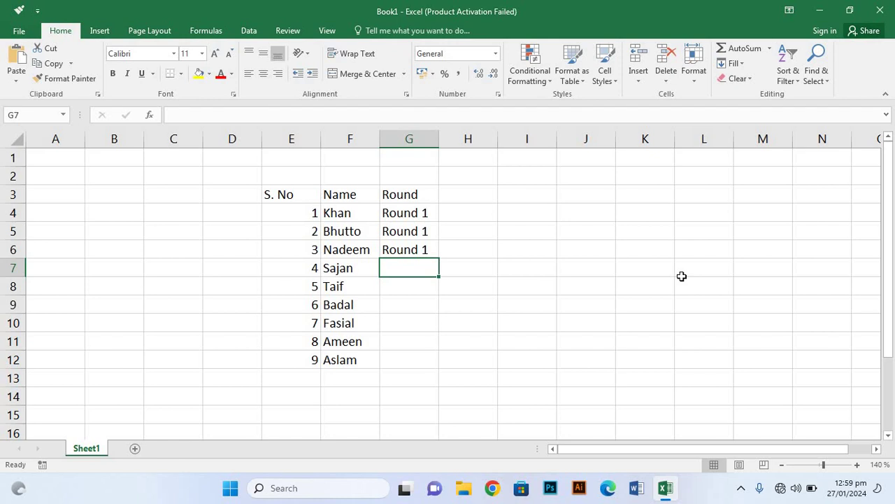
Step: Enter Round 2 in cells G7 and G8
type("Round 1")
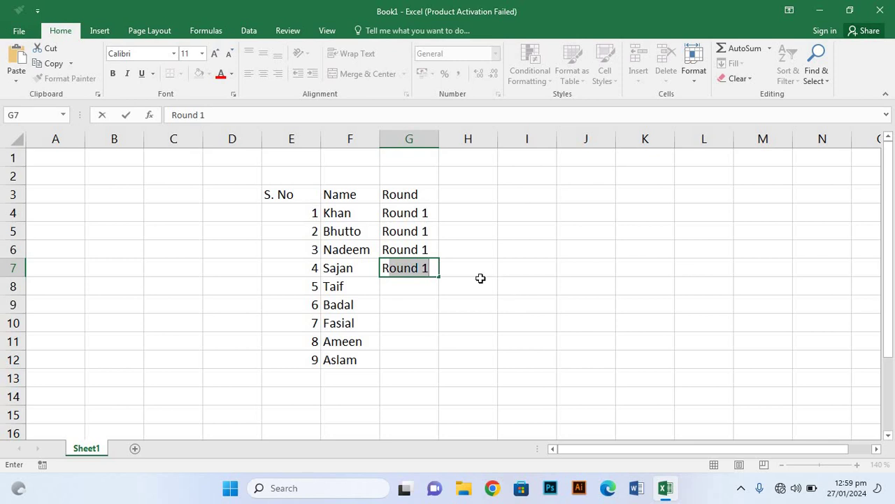
left_click(430, 269)
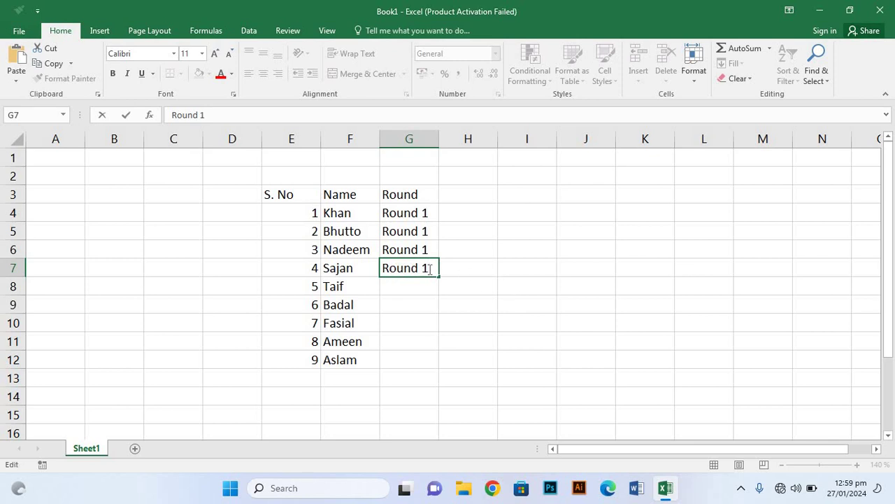
key("BackSpace")
type("2")
key("Return")
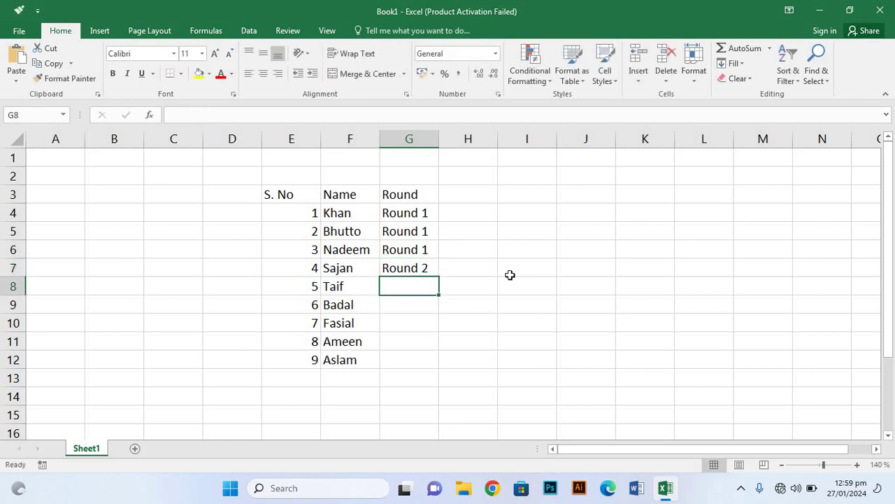
type("Roi")
key("BackSpace")
type("u")
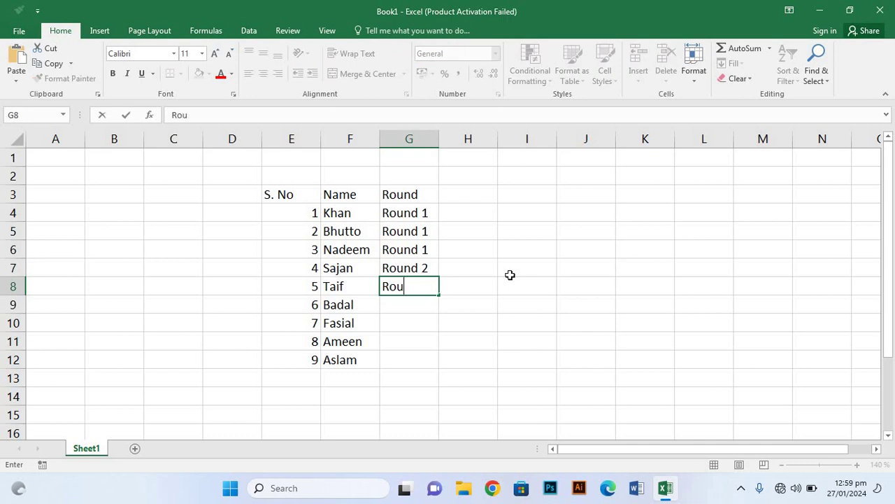
type("nd")
type(" 2")
key("Return")
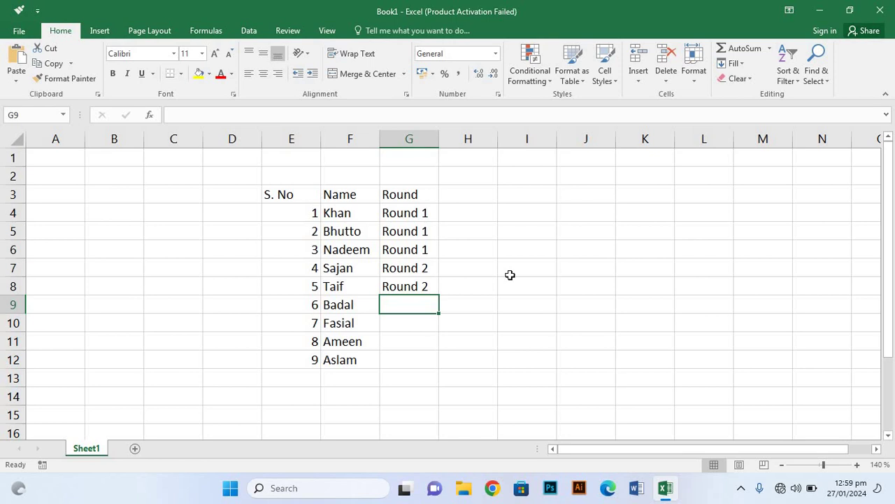
Step: Enter Round 3 for the last four rows, G9 through G12
type("R")
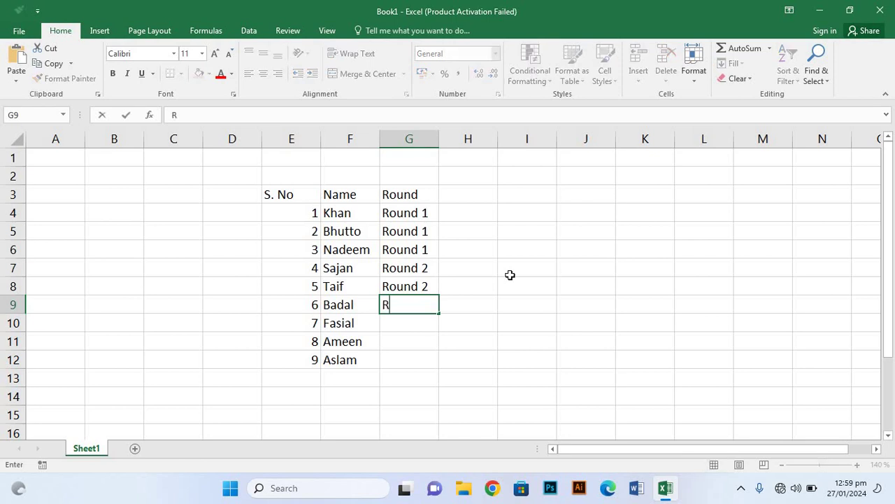
type("ound")
type(" 3")
key("Return")
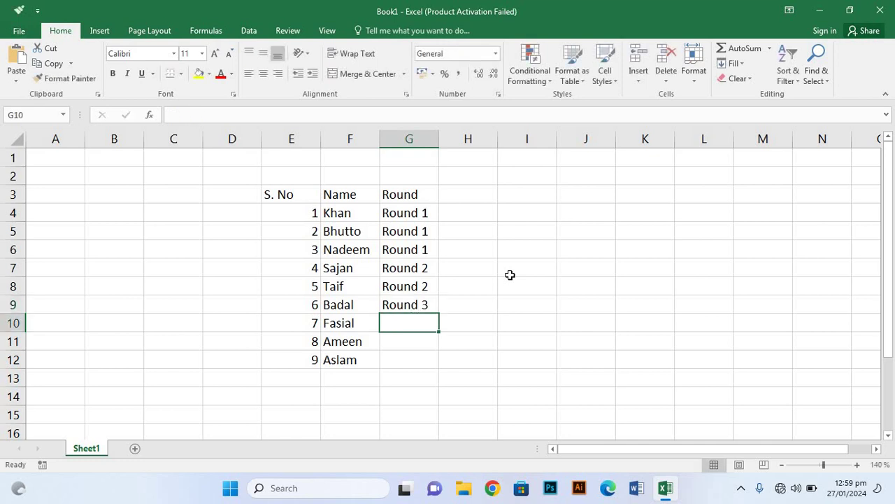
type("Round 3")
key("Return")
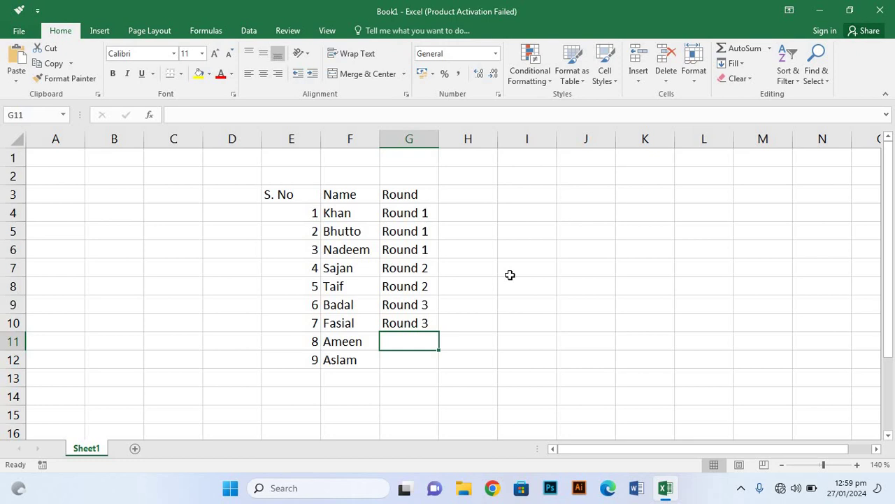
type("Rounf")
key("BackSpace")
type("d ")
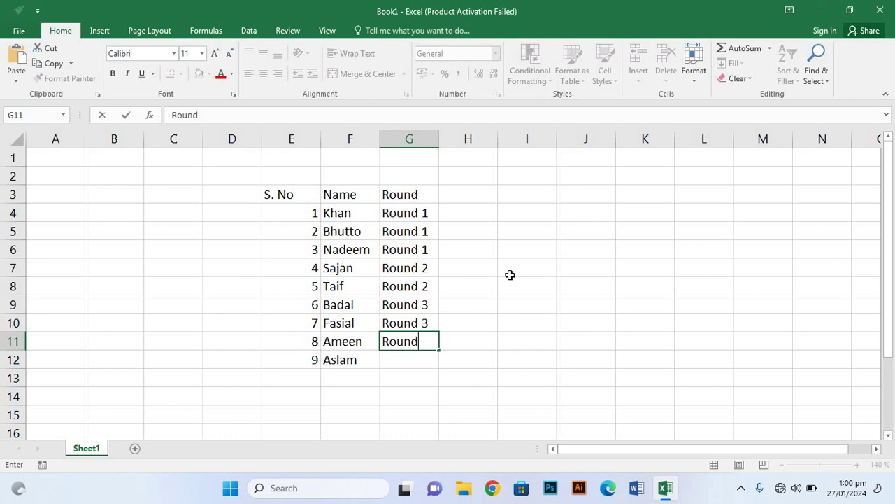
type("3")
key("ctrl+Return")
key("Return")
type("Round 3")
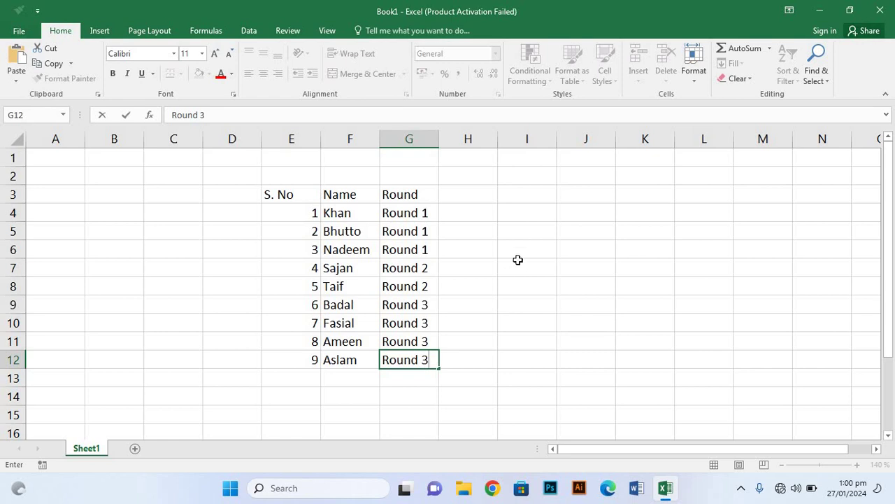
Step: Head column H 'Score' and enter scores 1, 8, 2, 3 in H4:H7
left_click(478, 193)
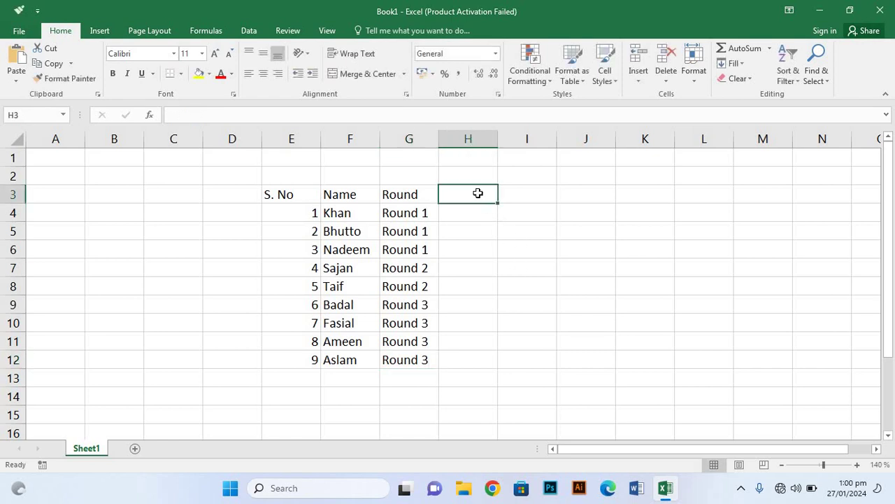
type("Score")
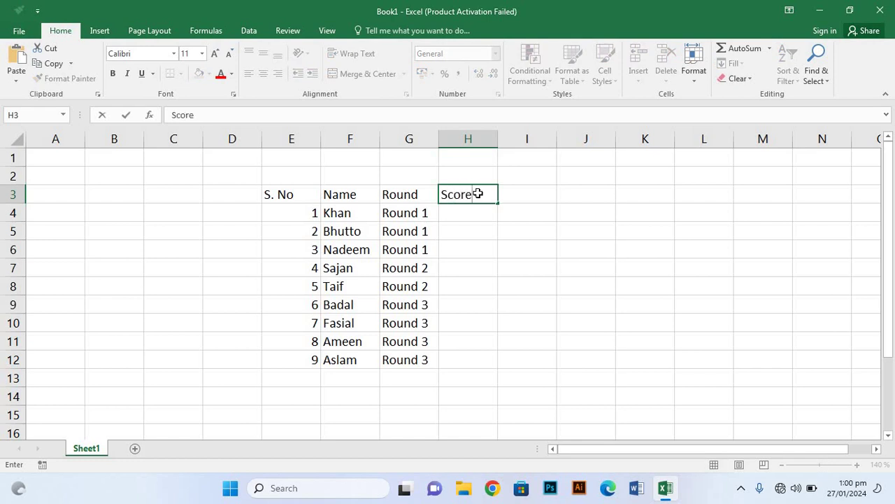
key("Return")
type("1")
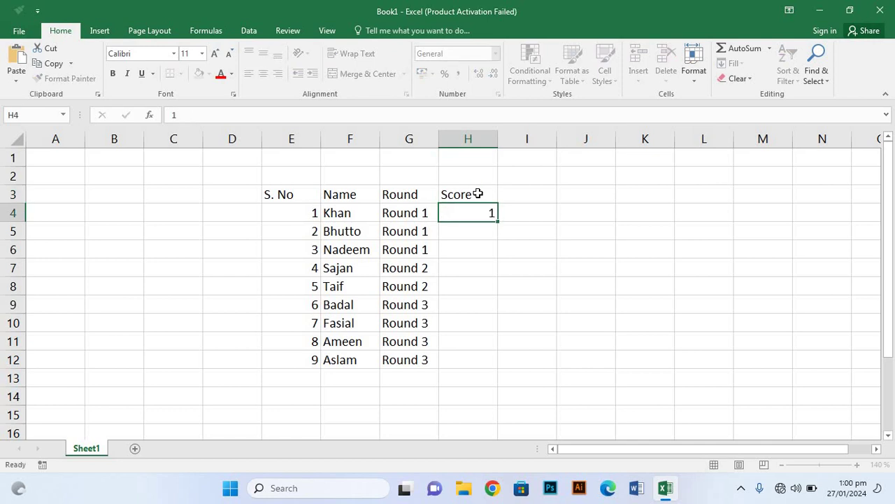
key("Return")
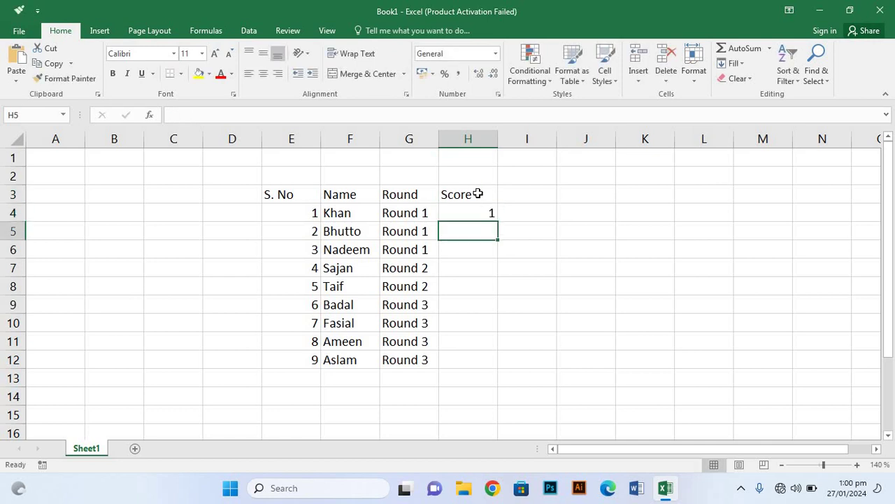
type("8")
key("Return")
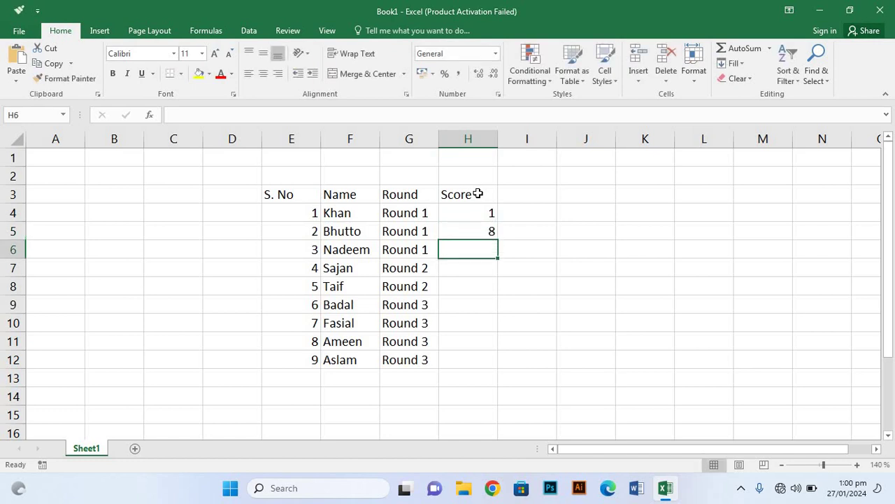
type("2")
key("Return")
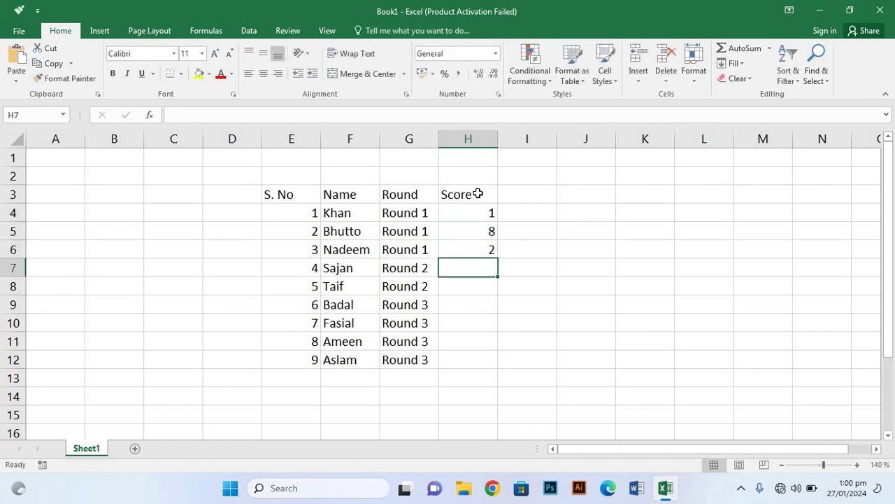
type("3")
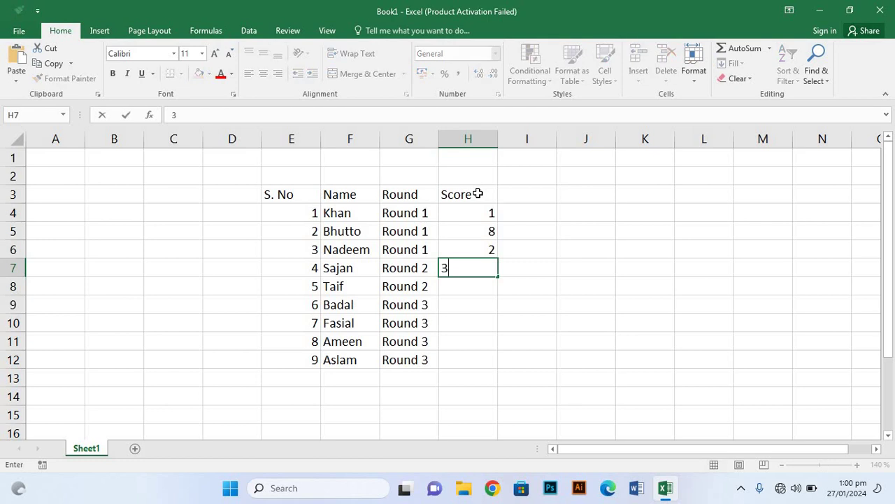
key("Return")
Step: Enter the remaining scores 3, 4, 8, 2, 9 in H8:H12
type("3")
key("Return")
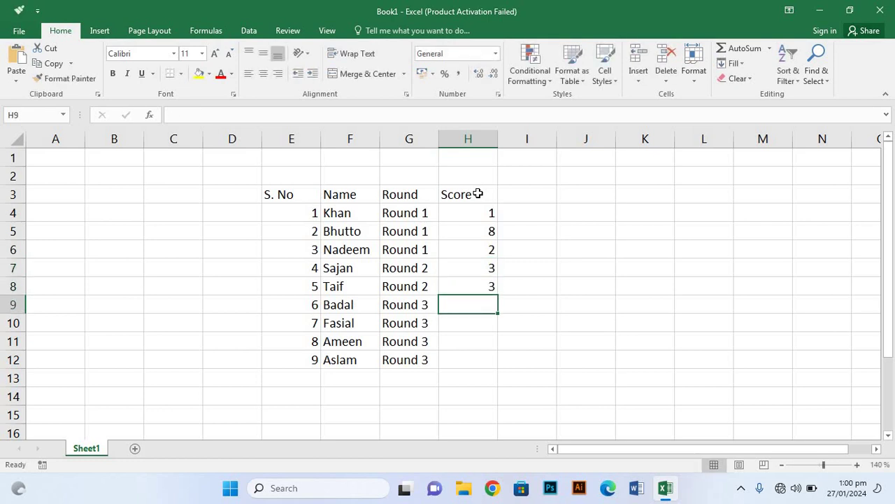
type("4")
key("Return")
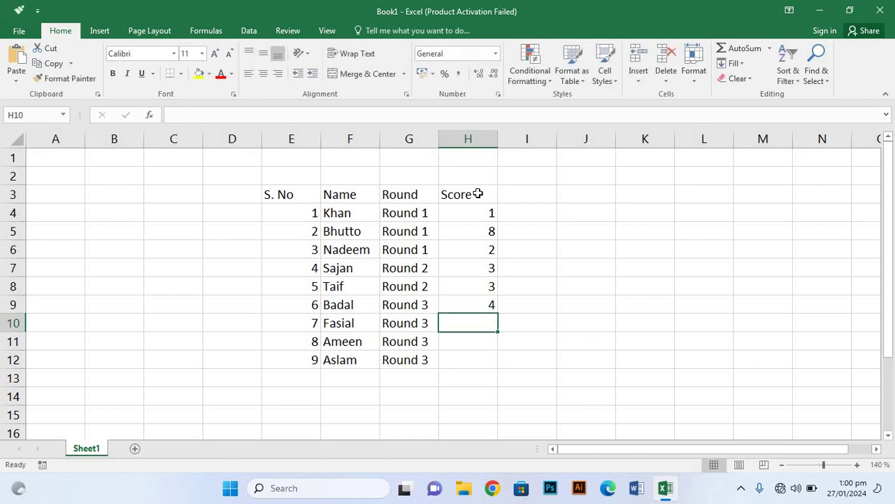
type("8")
key("Return")
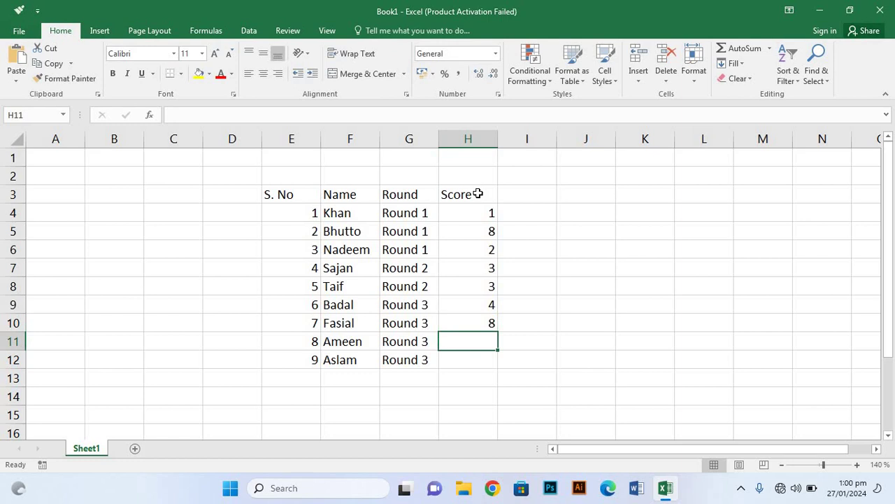
type("2")
key("Return")
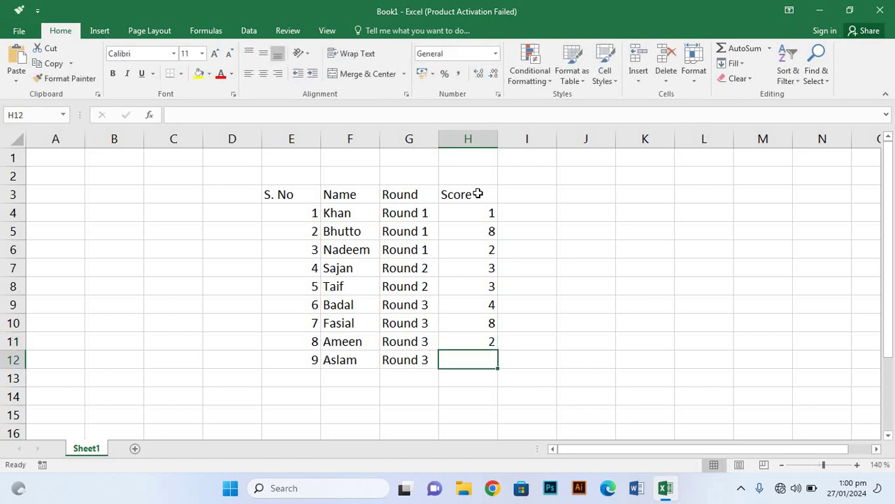
type("9")
key("Return")
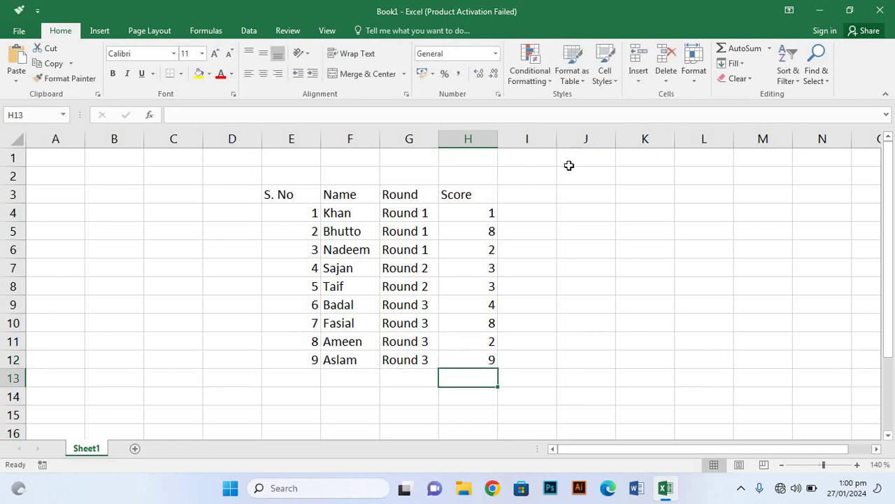
Step: Centre-align the whole E3:H12 table and zoom the sheet to 130%
left_click(287, 195)
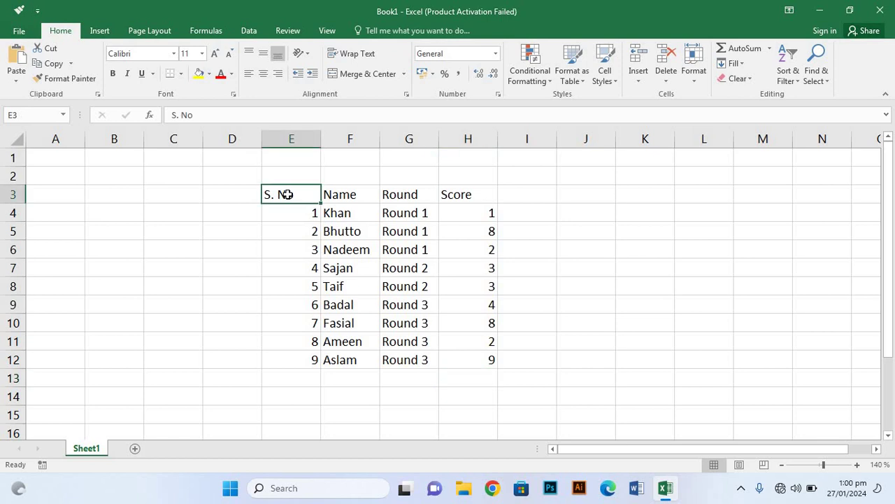
key("ctrl+a")
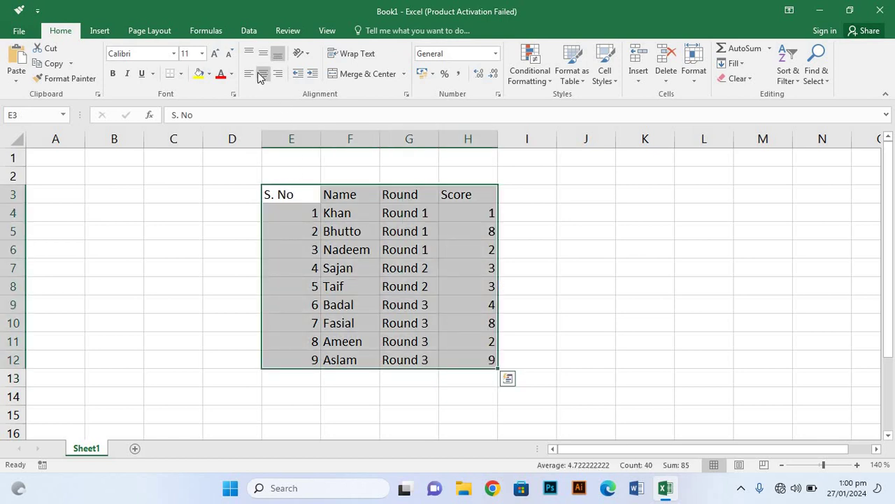
left_click(263, 74)
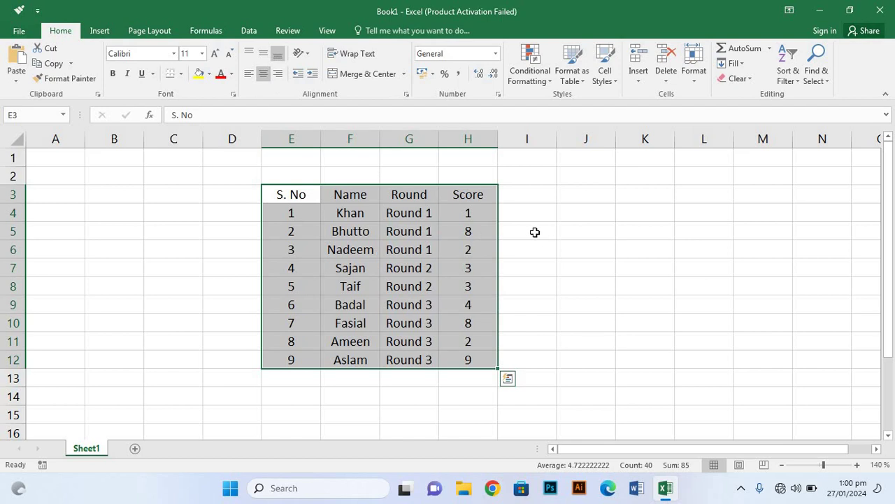
left_click(535, 232)
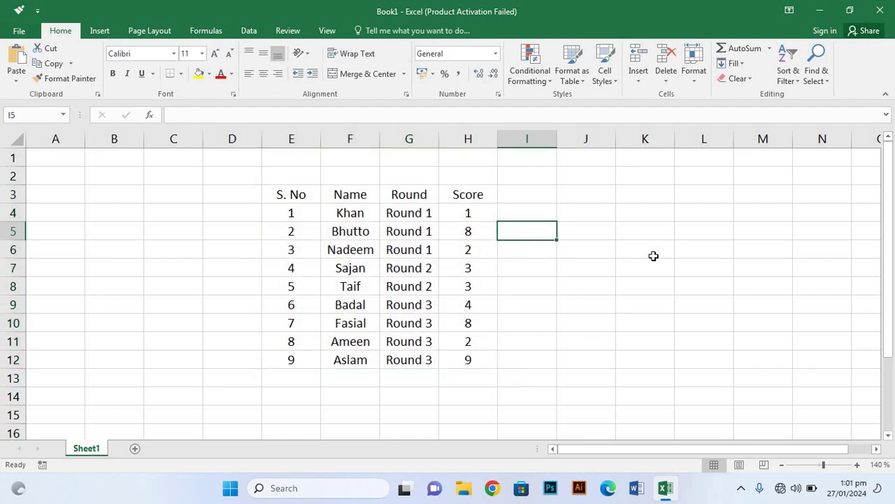
left_click(783, 466)
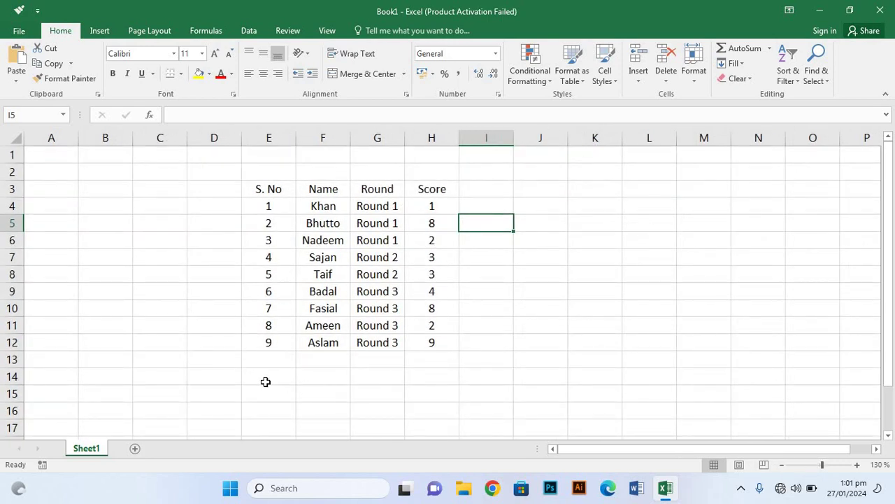
Step: Start a lower table with an S. No header in E14 and numbers 1, 2, 3 below
left_click(266, 379)
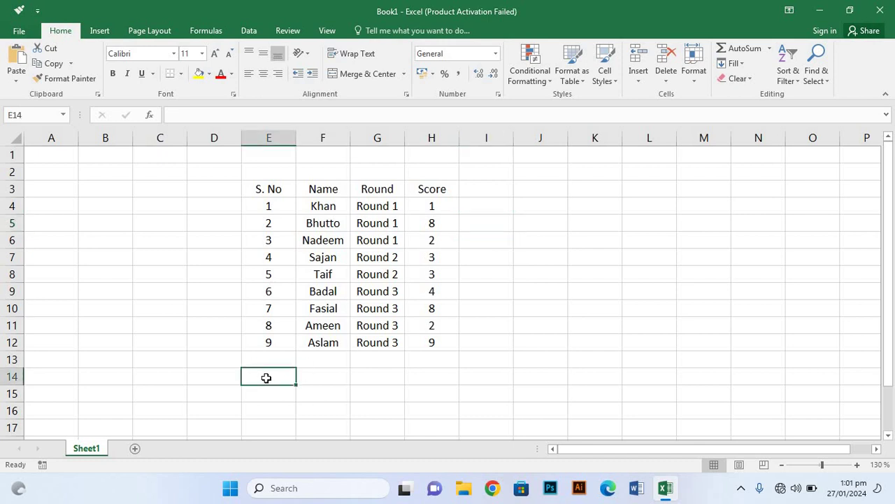
type("S")
type(".")
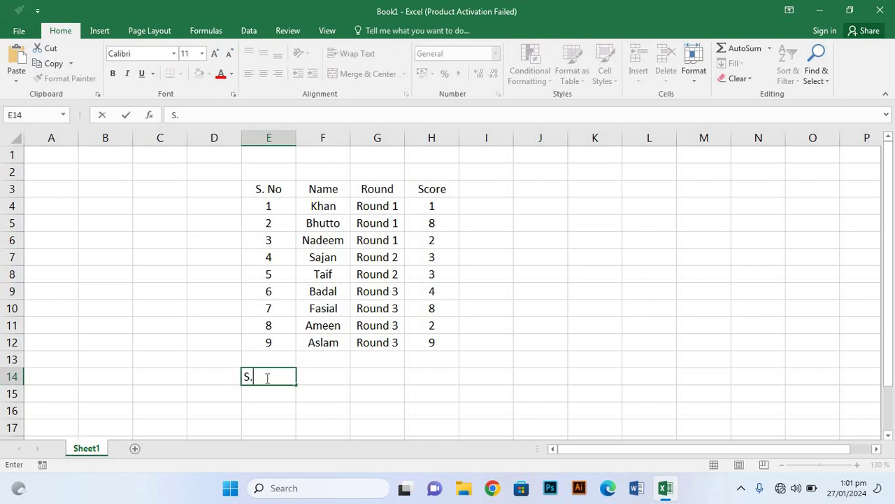
type(" N")
type("o")
key("Return")
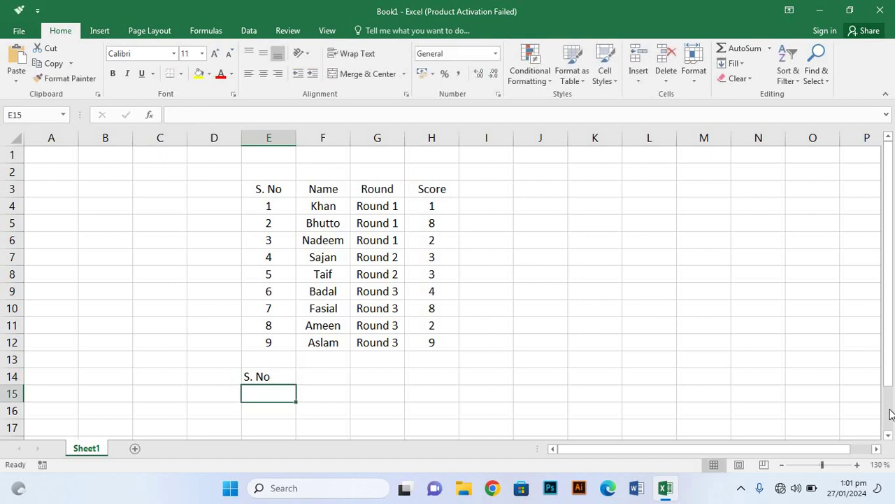
type("1")
key("Return")
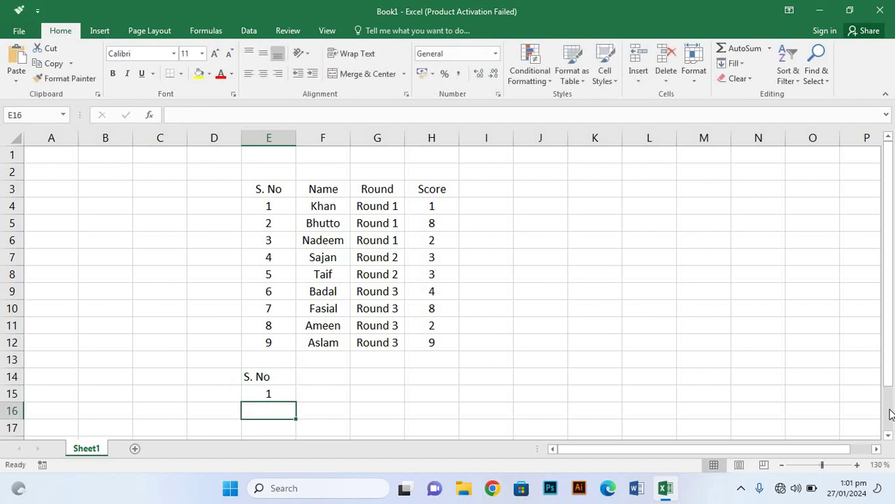
type("2")
key("Return")
type("3")
key("Return")
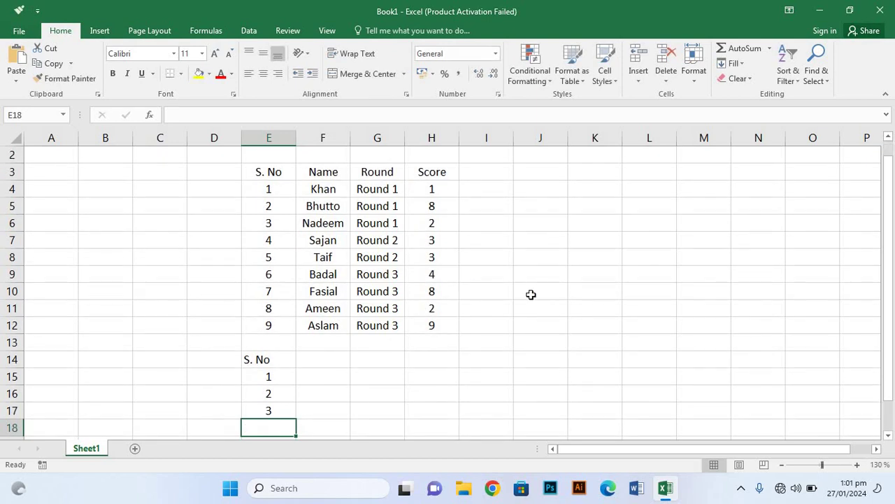
Step: Zoom to 120% and add a Name header in F14
left_click(528, 294)
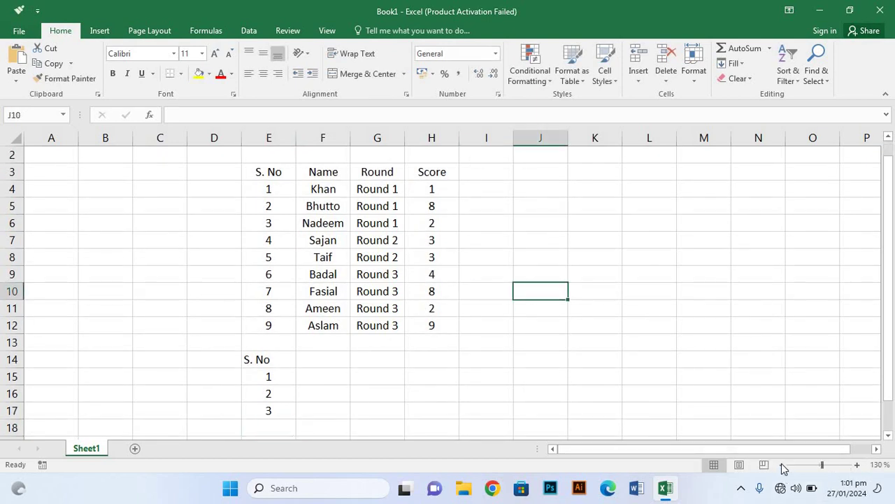
left_click(782, 464)
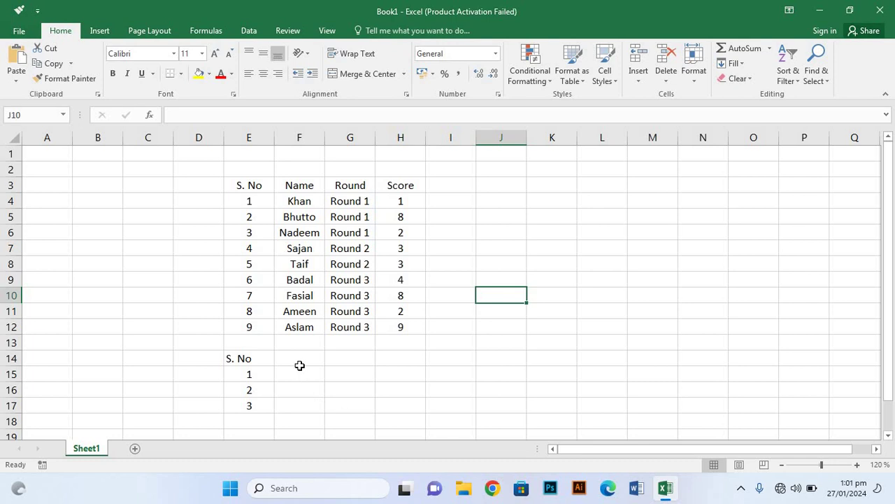
left_click(298, 361)
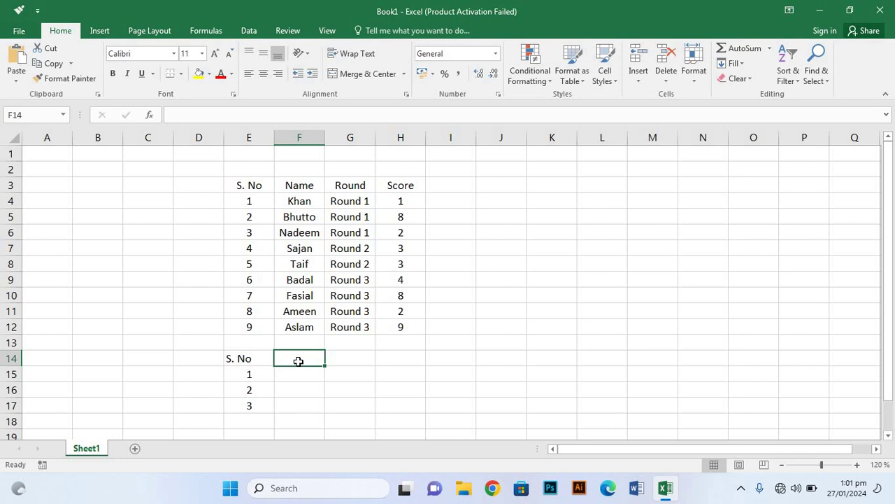
type("NA")
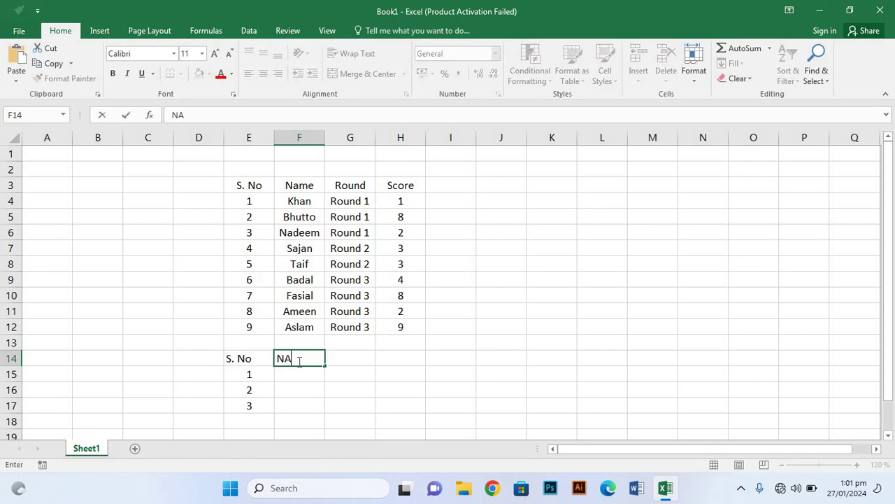
key("BackSpace")
type("ame")
key("Return")
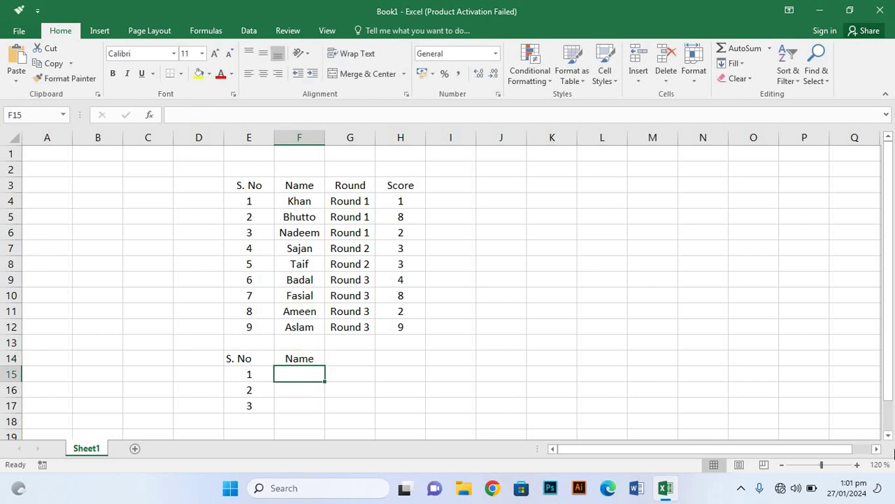
Step: Enter the names Khan, Bhutto and Nadeem in F15:F17
type("Kf")
key("BackSpace")
type("h")
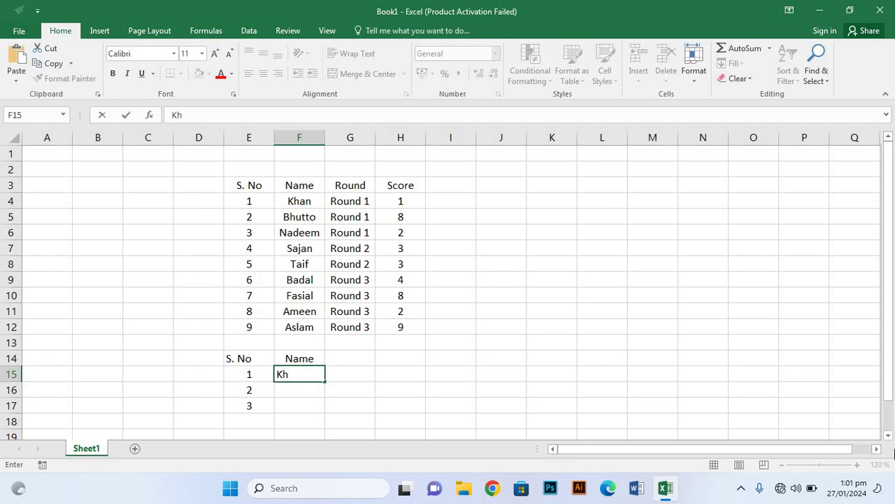
type("an")
key("Return")
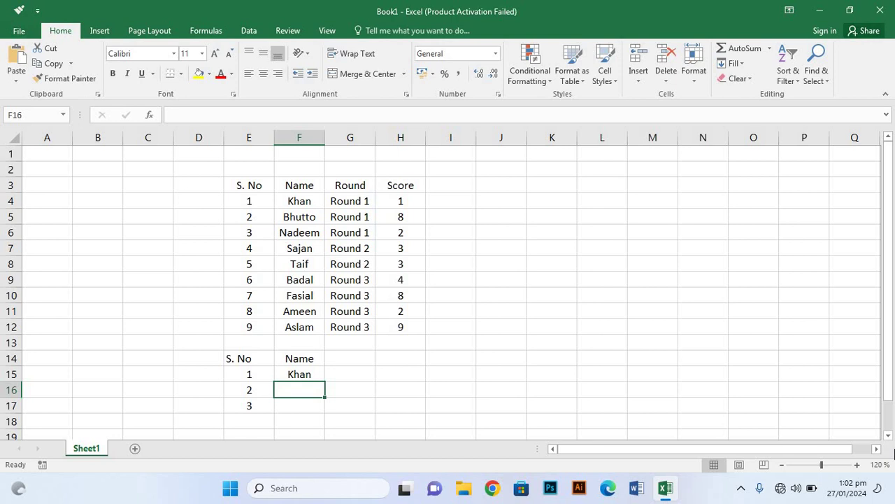
type("Bg")
key("BackSpace")
type("h")
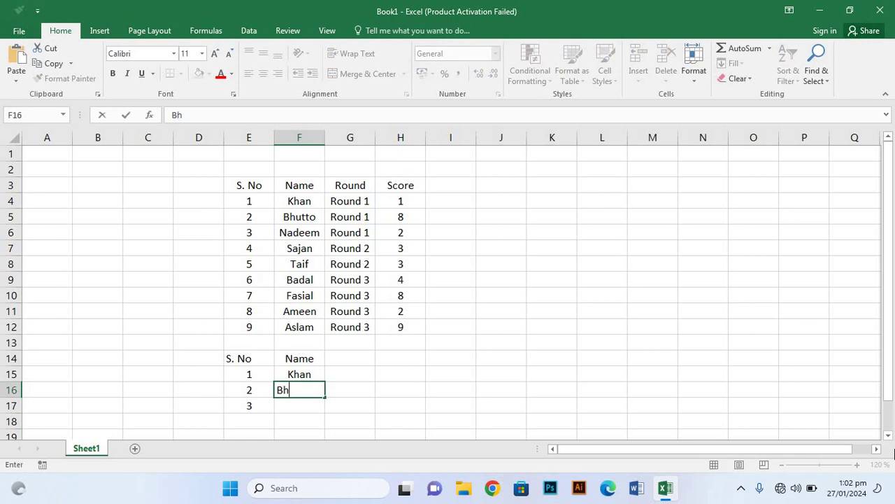
type("ut")
type("to")
key("Return")
type("N")
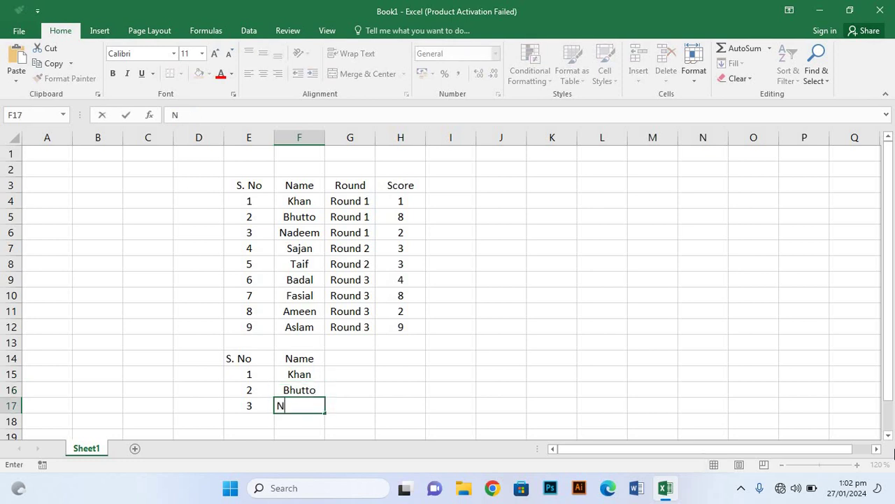
type("a")
key("BackSpace")
type("ad")
key("BackSpace")
type("deem")
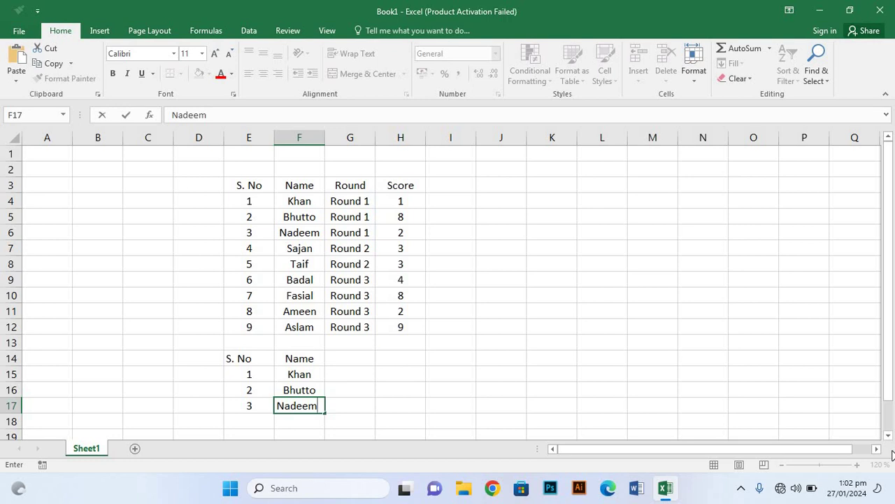
key("ctrl+Return")
Step: Type the Score header in cell G14
left_click(345, 362)
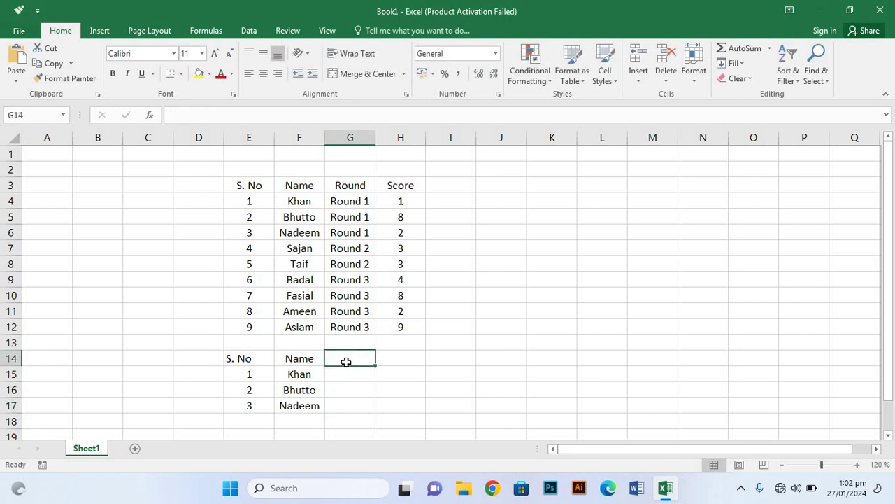
type("Scot")
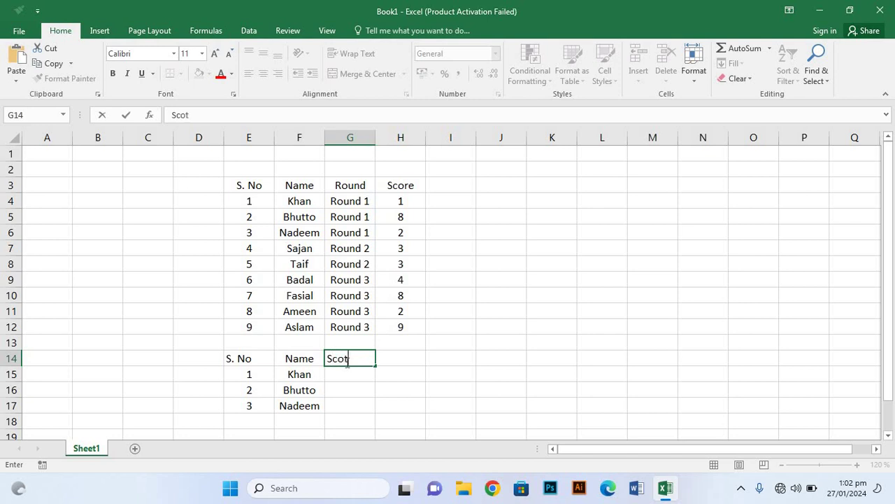
key("BackSpace")
type("re")
Step: Commit the Score header and centre-align the lookup table E14:G17
left_click(261, 185)
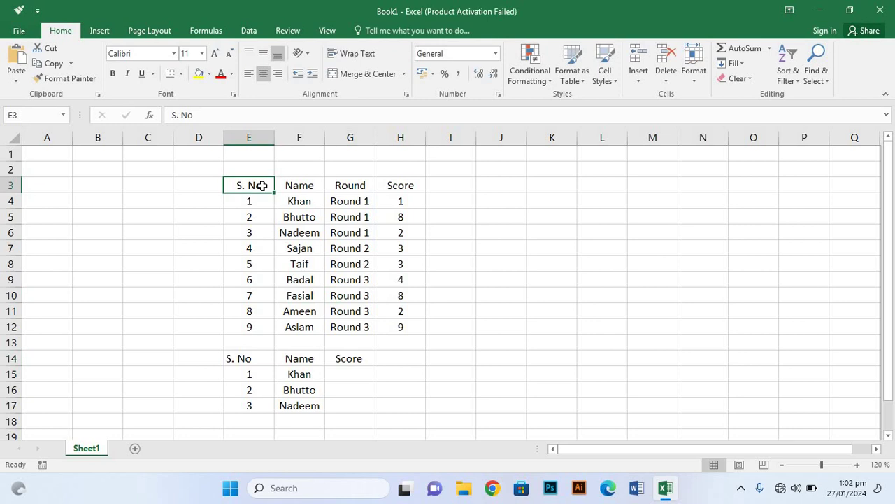
key("ctrl+a")
left_click(585, 245)
left_click(240, 359)
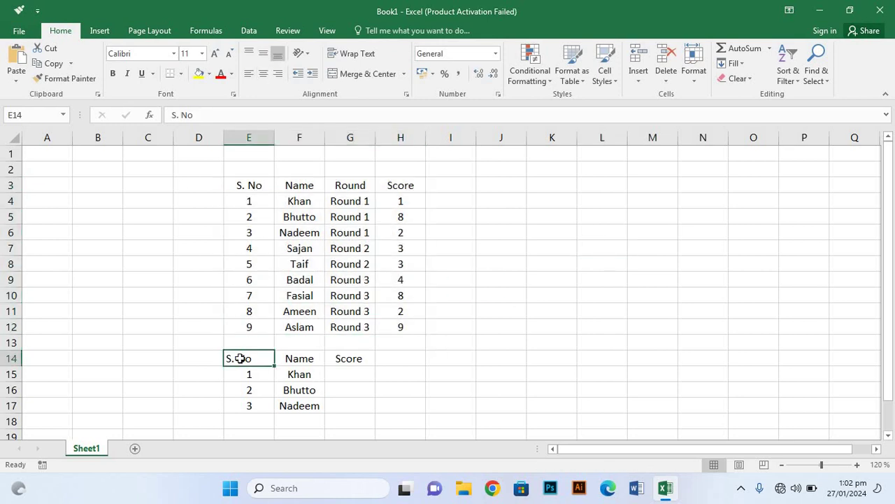
key("ctrl+a")
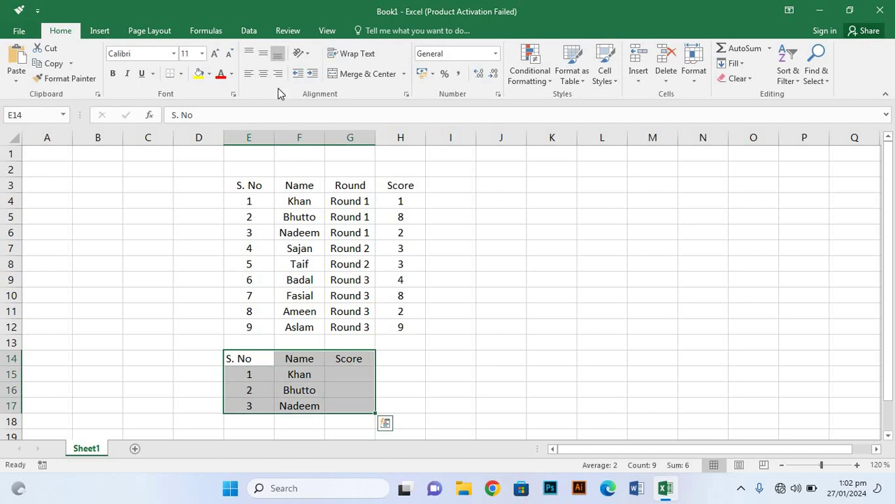
left_click(264, 79)
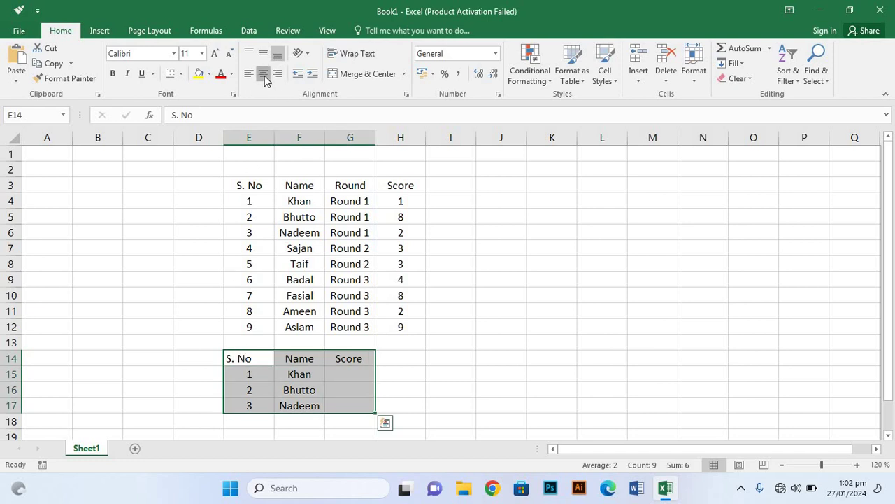
left_click(508, 392)
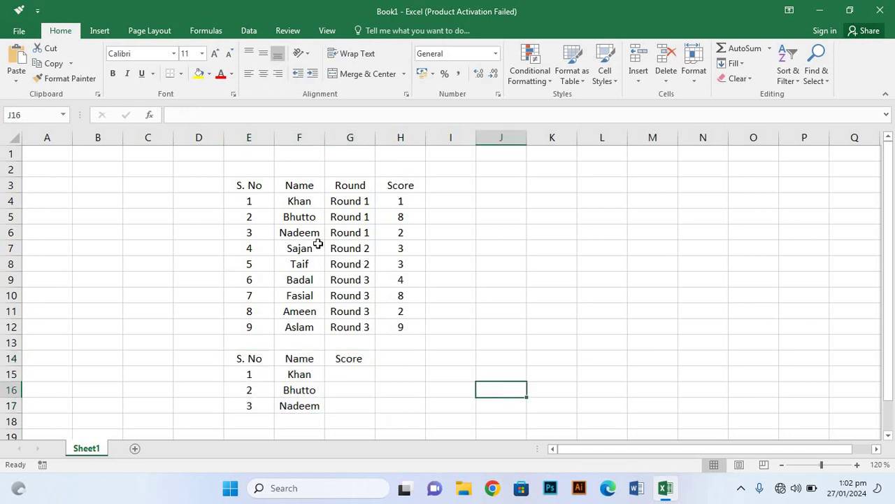
left_click(246, 152)
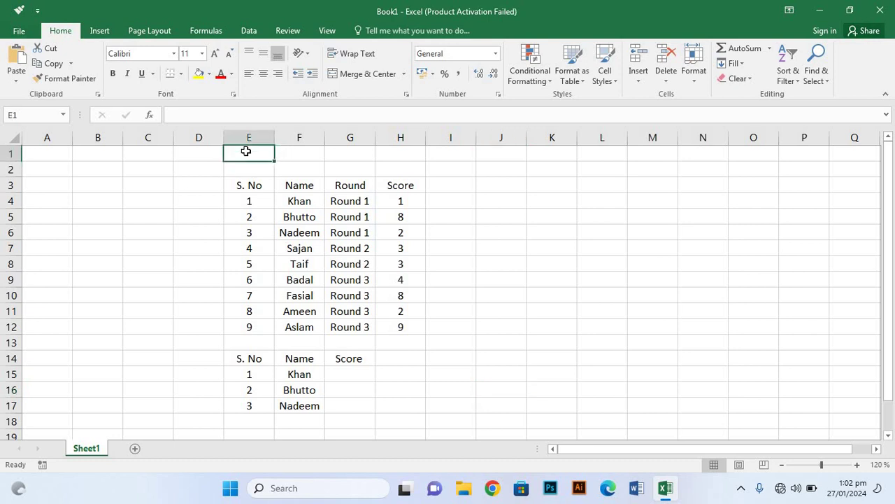
Step: Merge and centre E1:H1 and type the title 'SUMIF Formula In Excel'
key("shift+Right")
key("shift+Right")
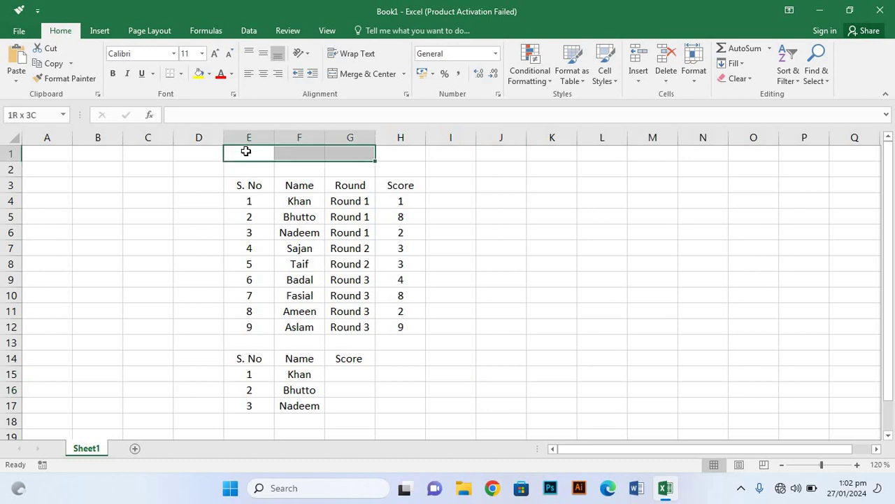
key("shift+Right")
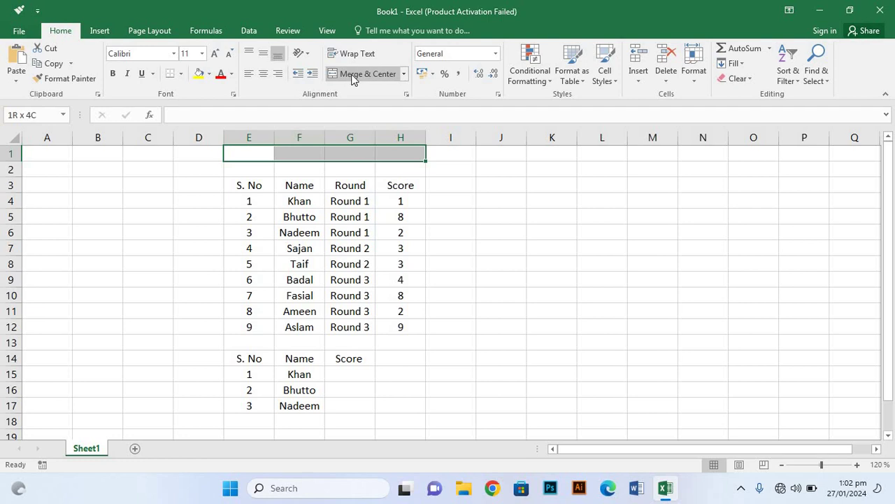
left_click(352, 75)
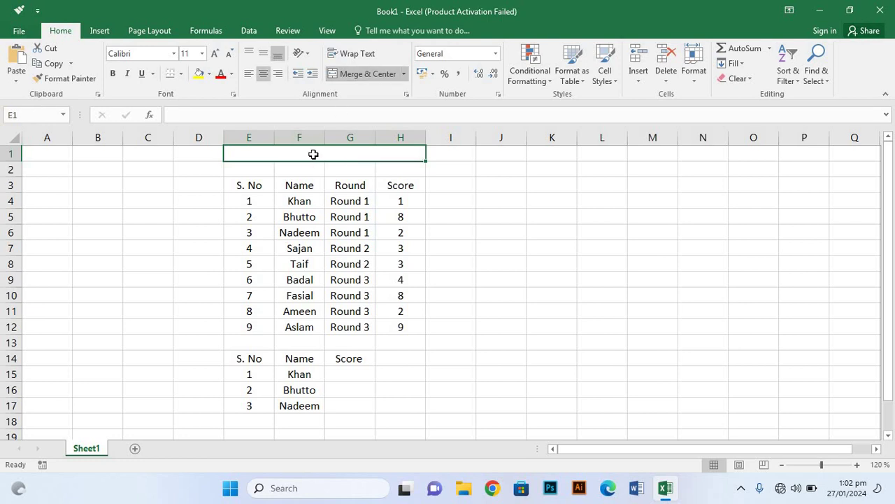
type("S")
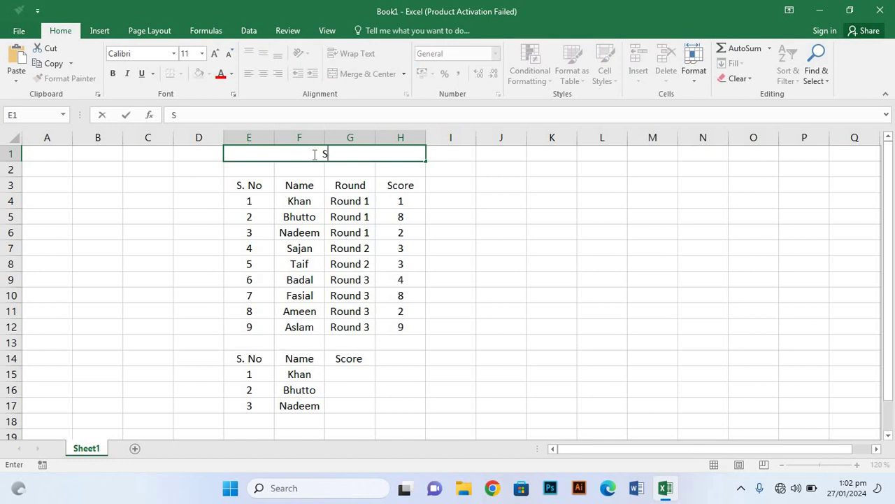
type("U")
type("MI")
type("F ")
type("Form")
type("u")
type("l")
type("a")
type(" In")
type(" E")
type("x")
key("BackSpace")
type("xc")
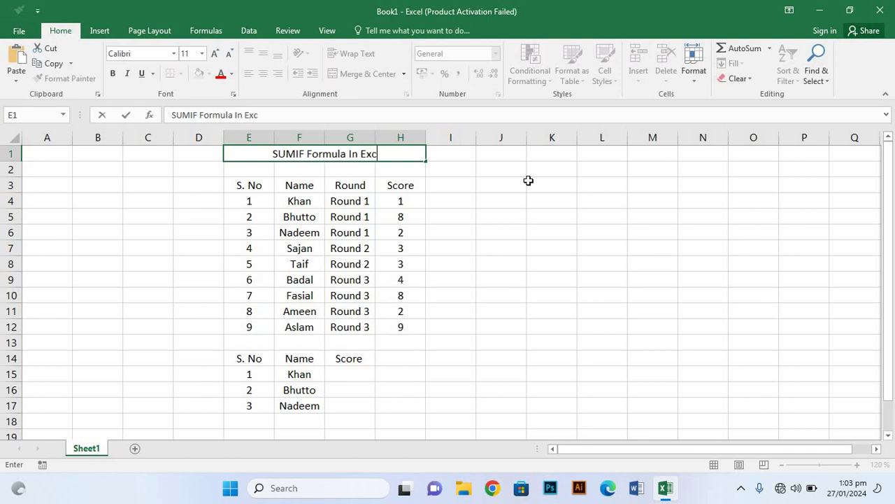
type("el")
key("BackSpace")
type("l")
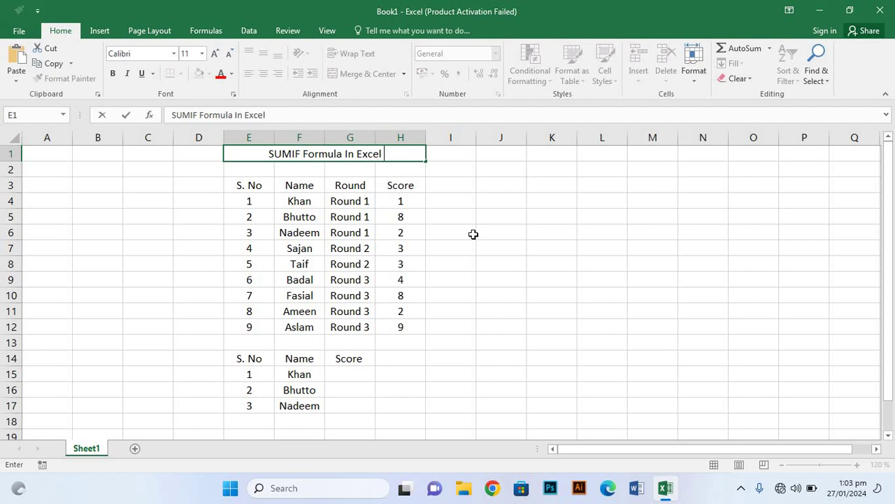
Step: Commit the title, then pick orange under More Colors as the merged title's fill
left_click(473, 234)
left_click(358, 153)
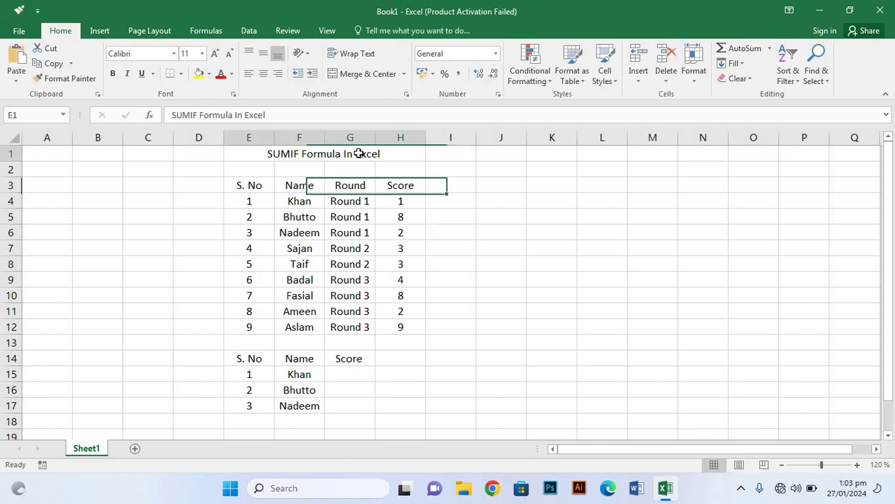
left_click(362, 73)
left_click(209, 73)
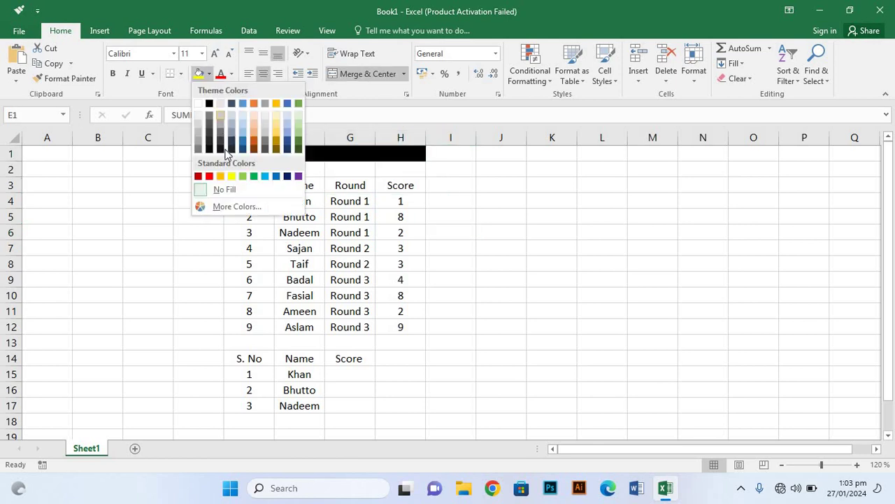
left_click(236, 206)
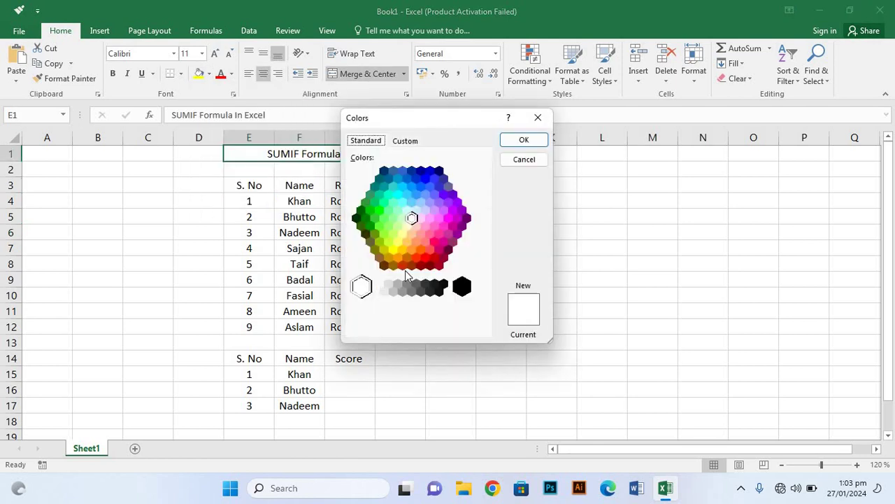
left_click(403, 266)
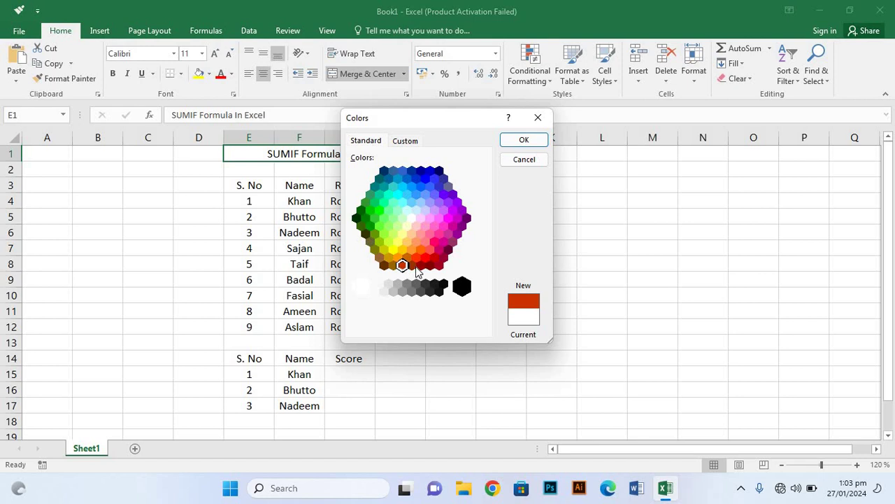
left_click(411, 266)
left_click(413, 251)
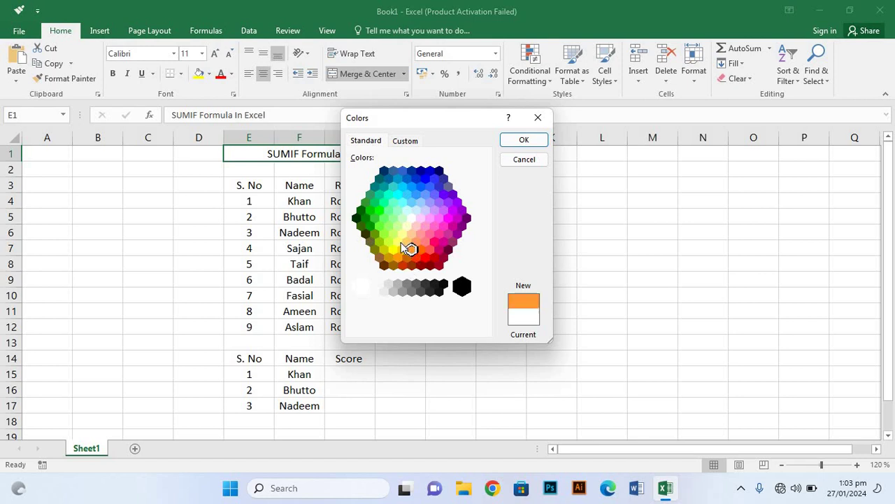
Step: Apply the orange title fill and give the S. No header E3 a light green fill
left_click(525, 141)
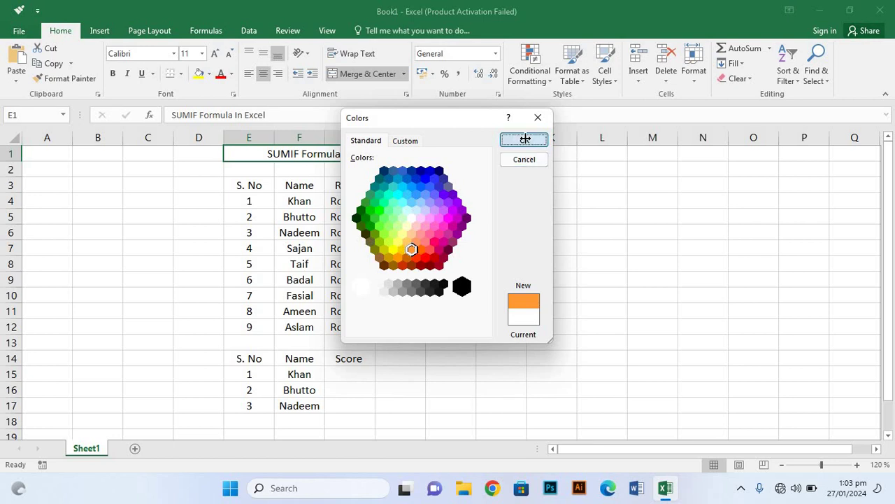
left_click(244, 186)
left_click(210, 75)
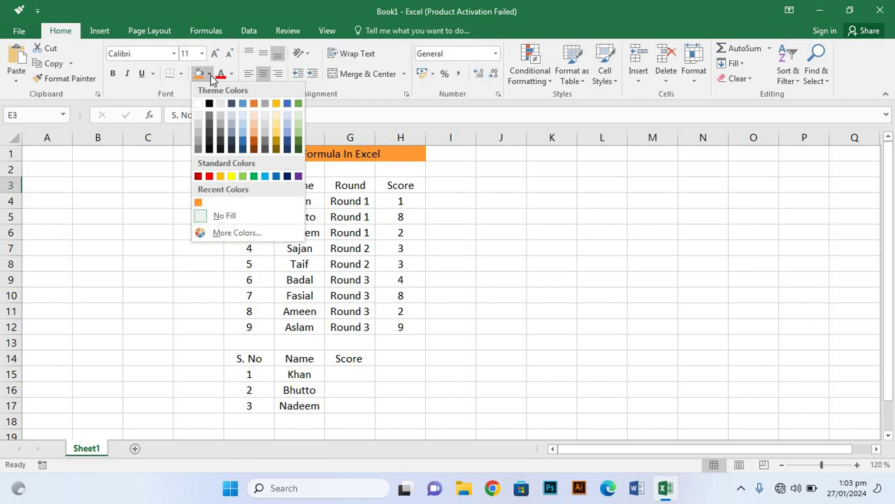
left_click(231, 232)
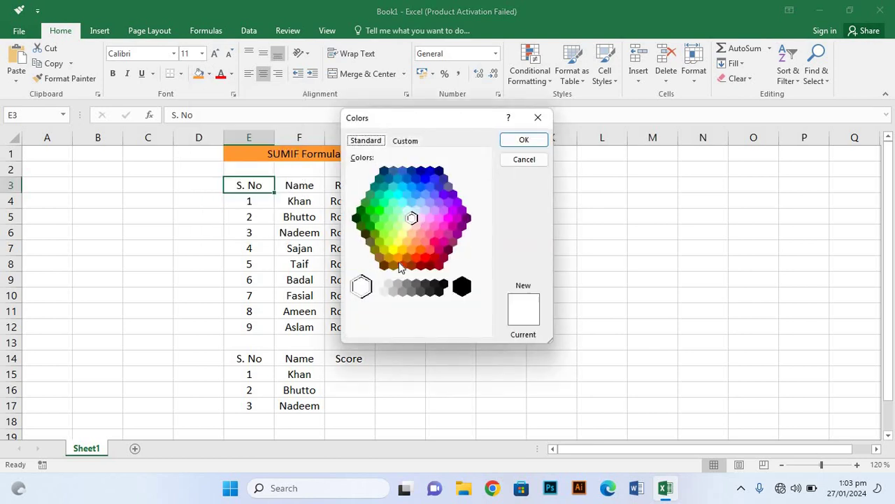
left_click(398, 258)
left_click(401, 249)
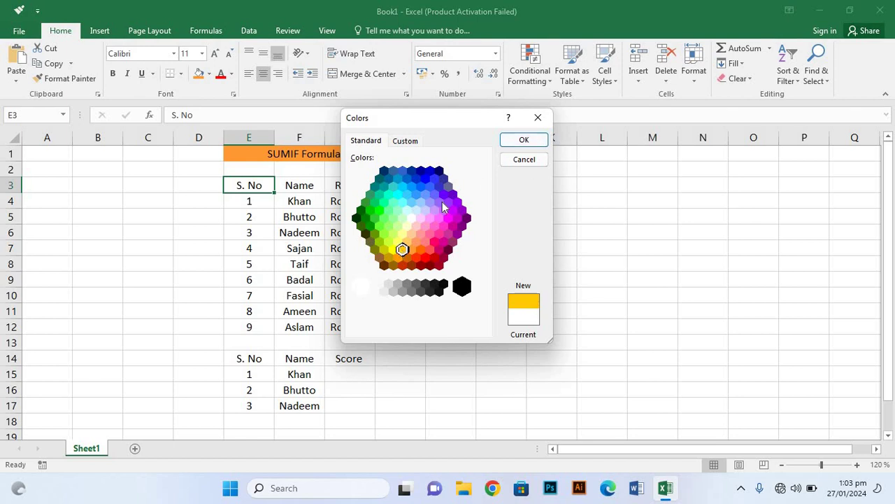
left_click(424, 220)
left_click(405, 225)
left_click(394, 219)
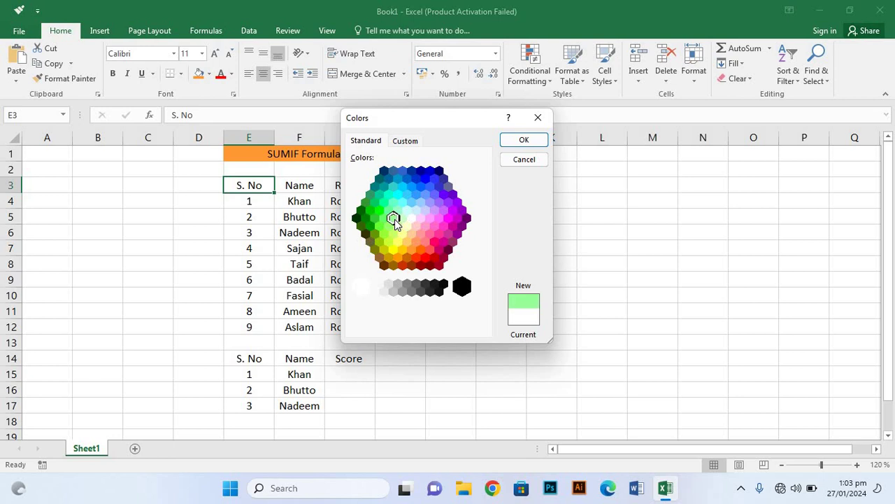
left_click(521, 139)
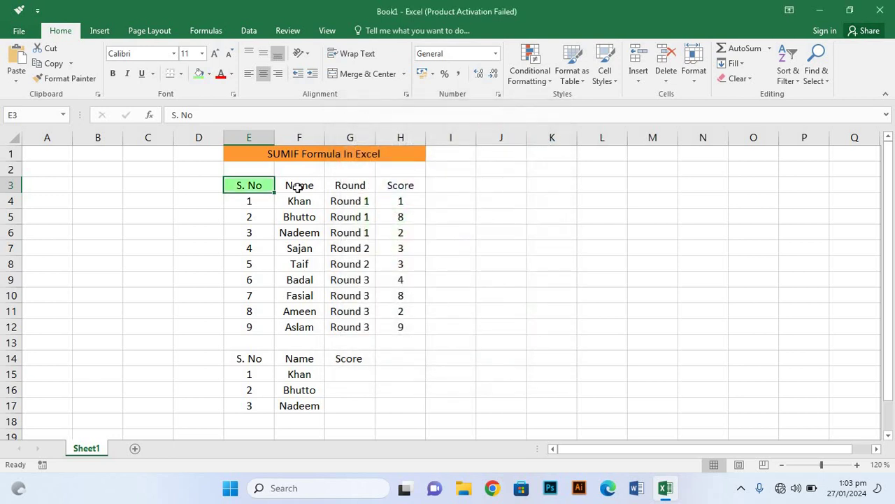
Step: Fill the Round and Score headers, G3 and H3, light green
left_click(294, 185)
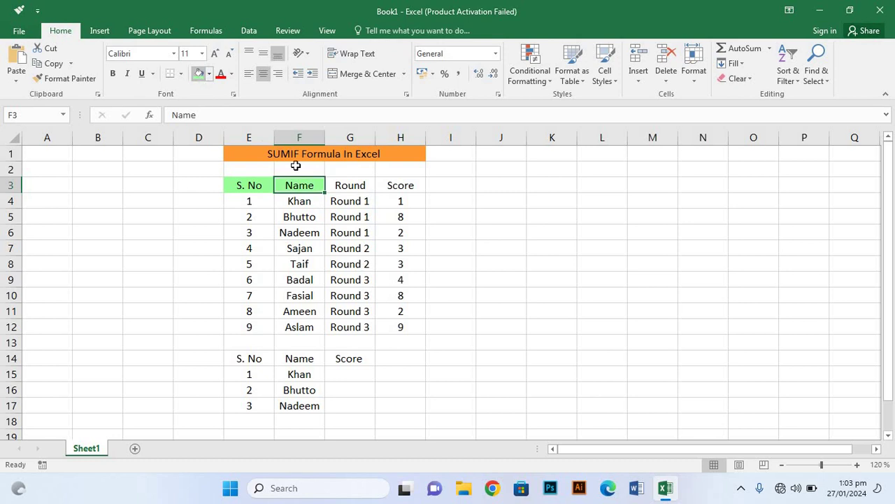
left_click(354, 184)
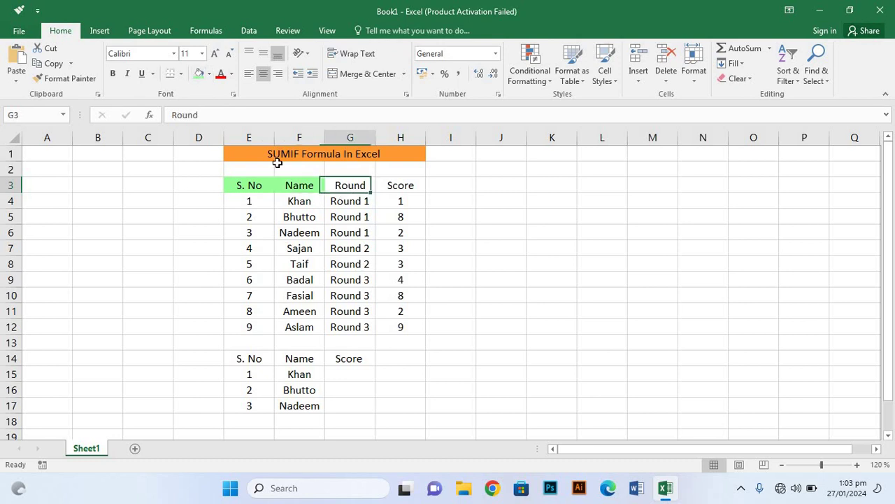
left_click(200, 73)
left_click(398, 187)
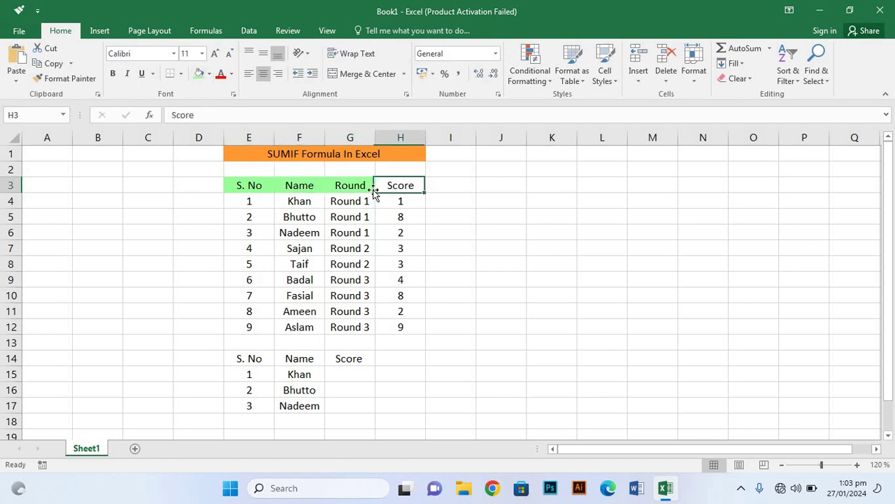
left_click(198, 76)
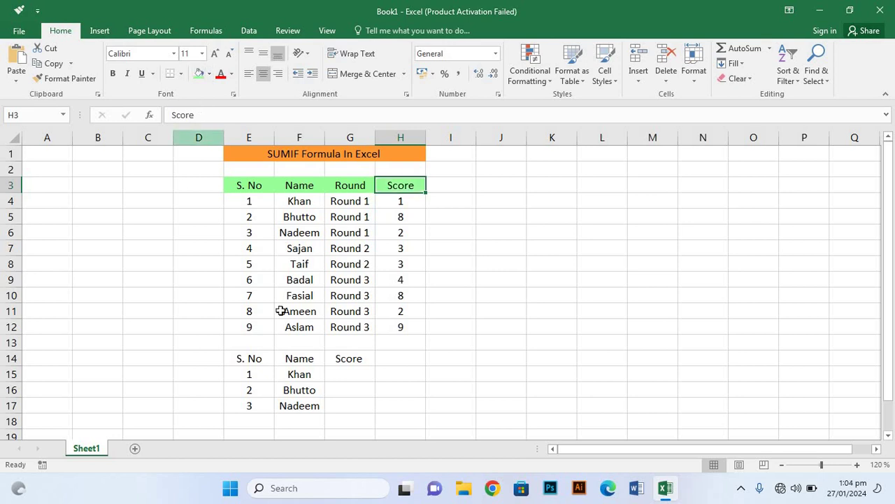
Step: Fill the lower table's S. No, Name and Score headers (E14:G14) light green
left_click(252, 358)
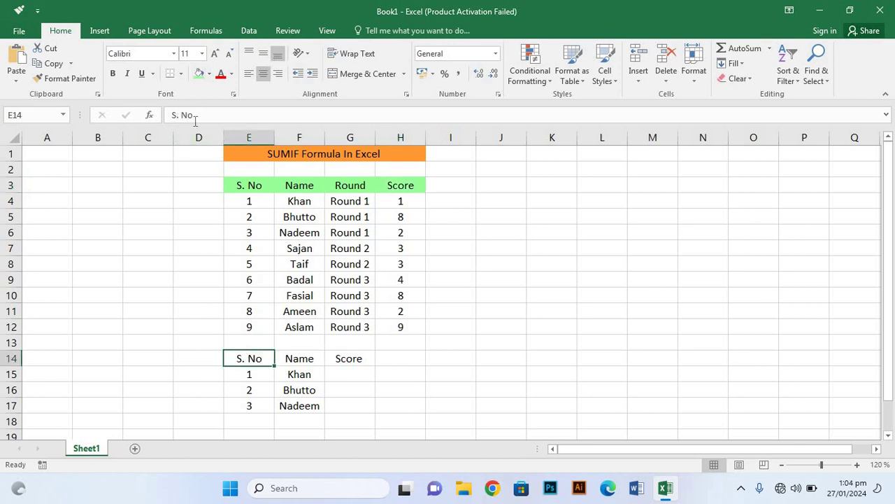
left_click(200, 73)
left_click(301, 360)
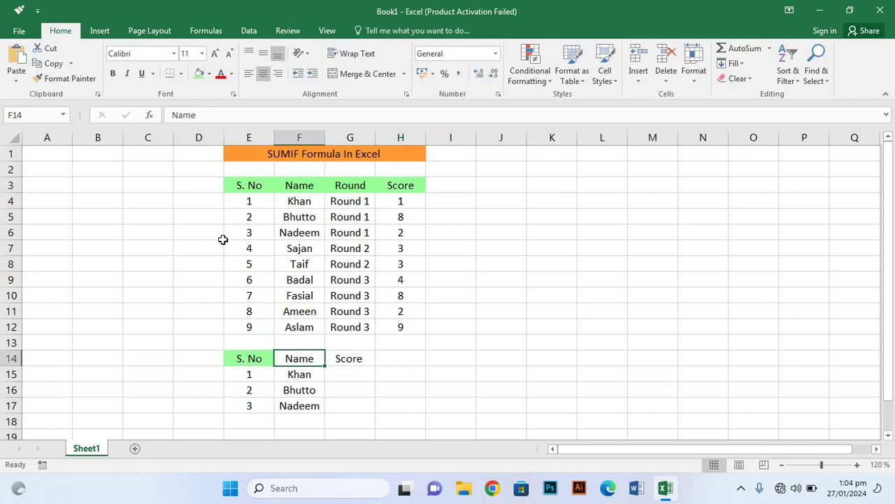
left_click(198, 76)
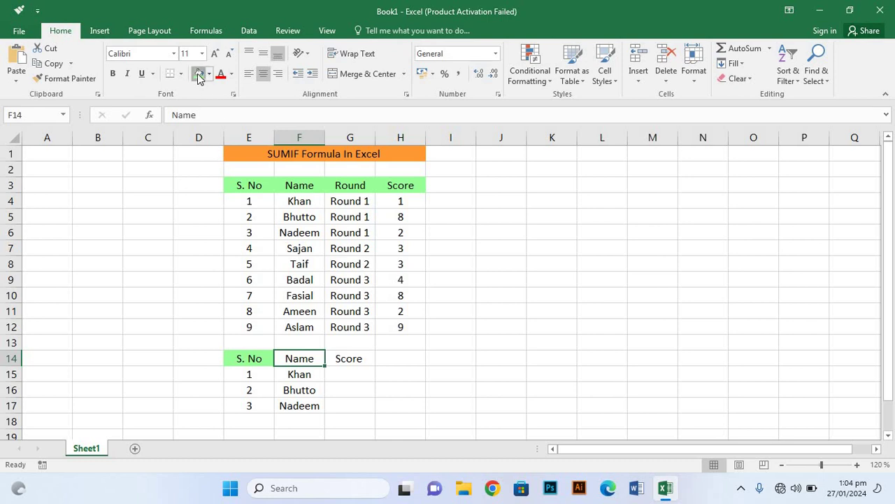
left_click(346, 358)
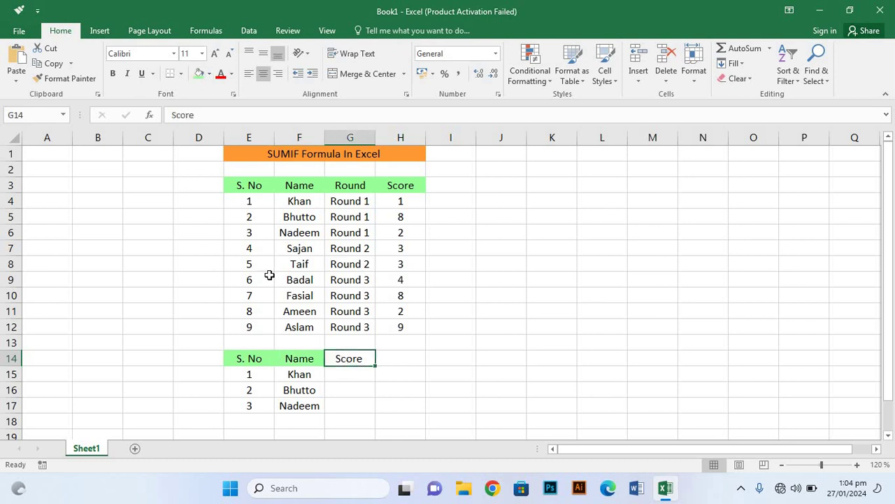
left_click(199, 73)
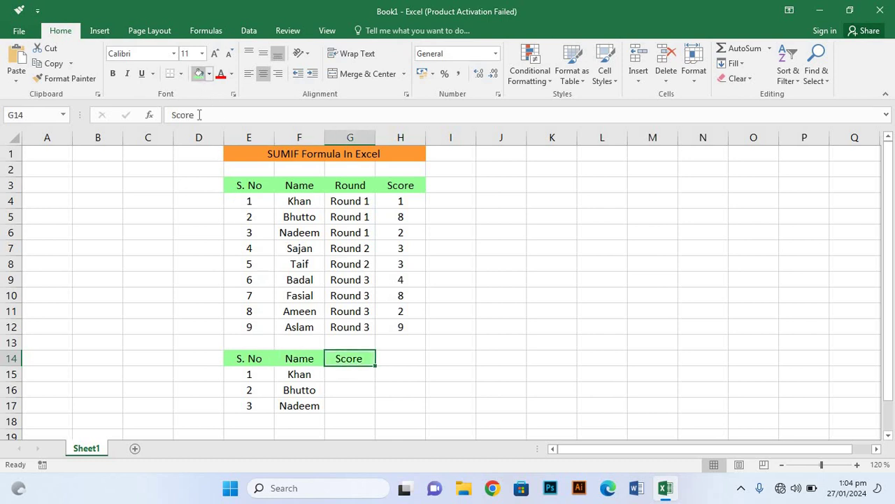
left_click(500, 386)
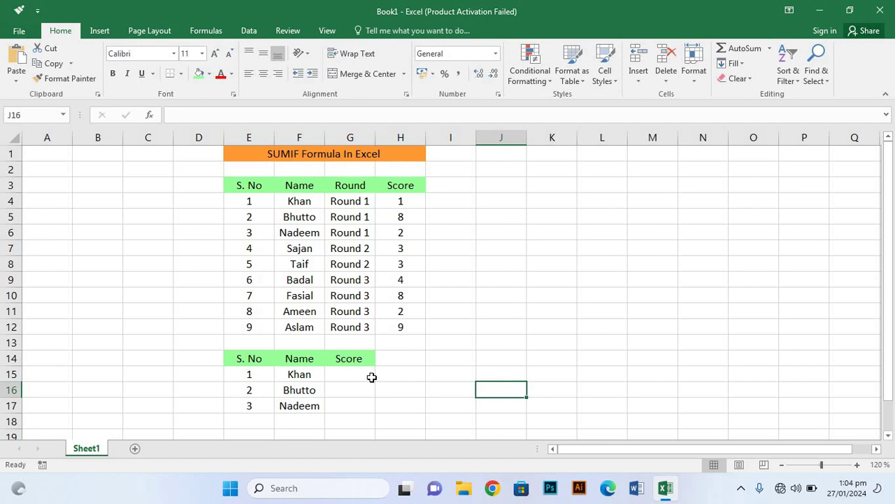
Step: Begin a formula in Score cell G15, typing =Sumif( and fixing a typo
left_click(351, 374)
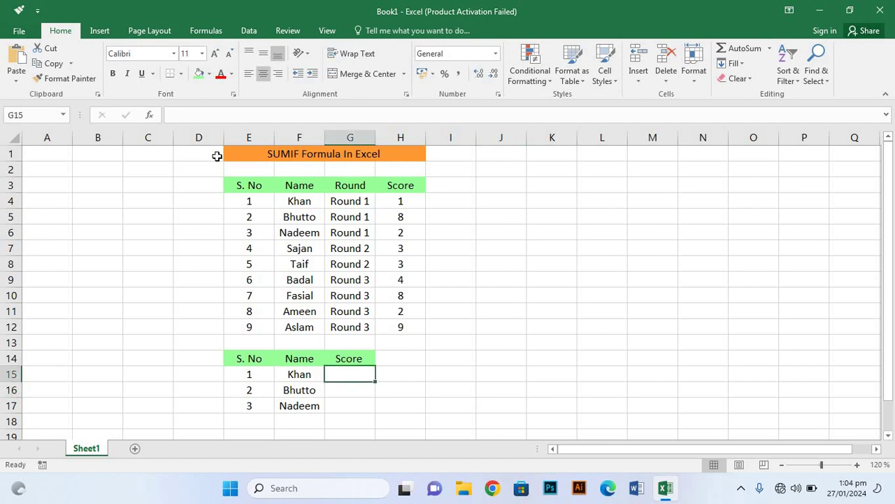
left_click(203, 114)
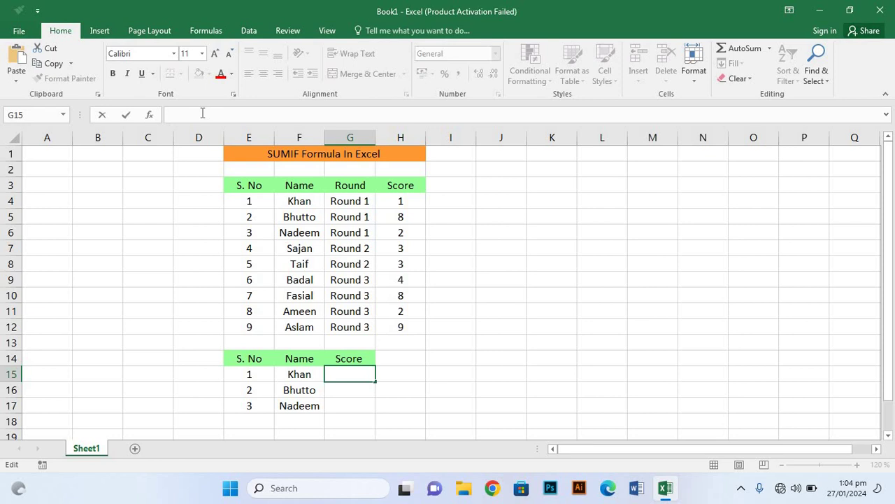
type("=")
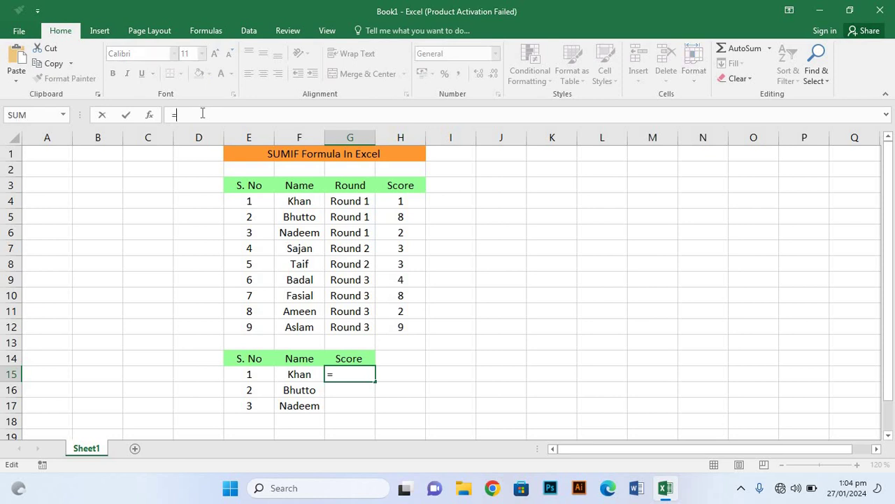
type("Su")
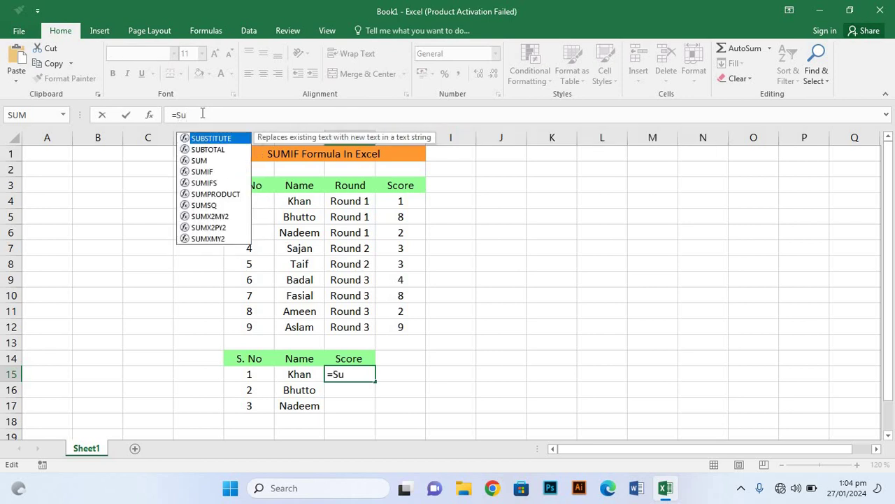
type("mid")
key("BackSpace")
type("f")
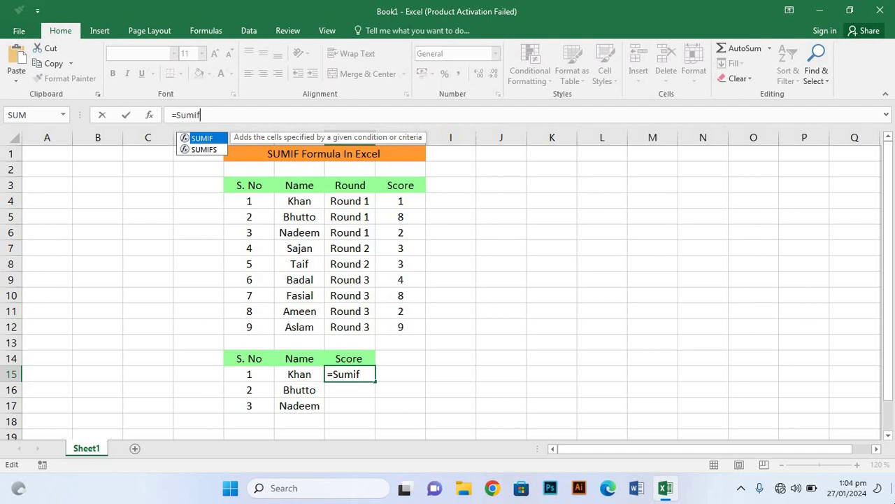
type("(")
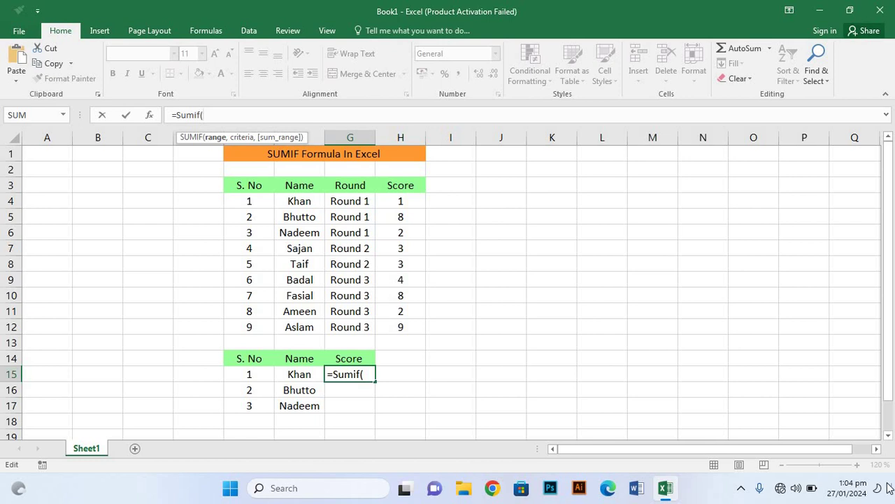
Step: Complete the formula as =Sumif(F4:$F$12,F15,H4:$H$12) and commit it, returning 1
left_click(312, 201)
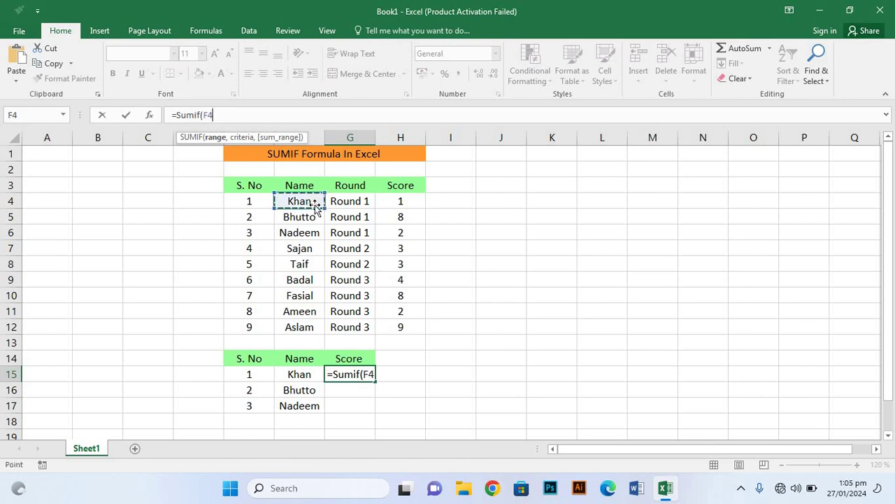
left_click_drag(312, 234, 309, 335)
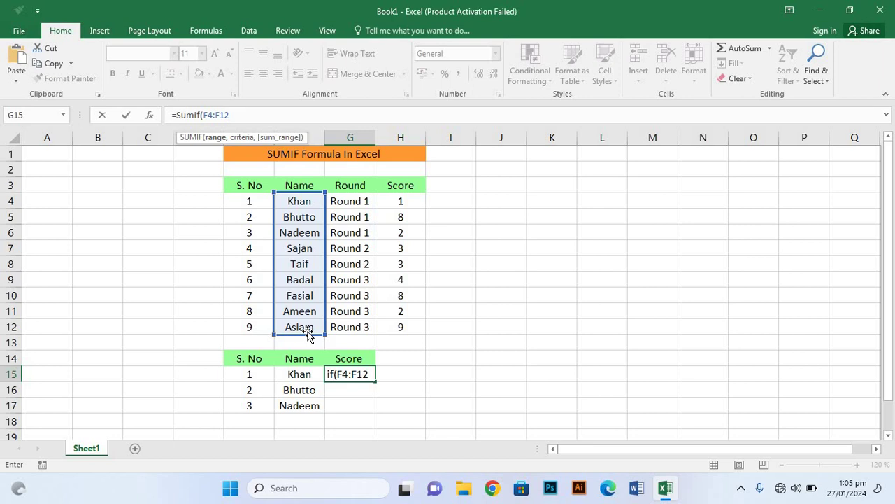
key("F4")
type(",")
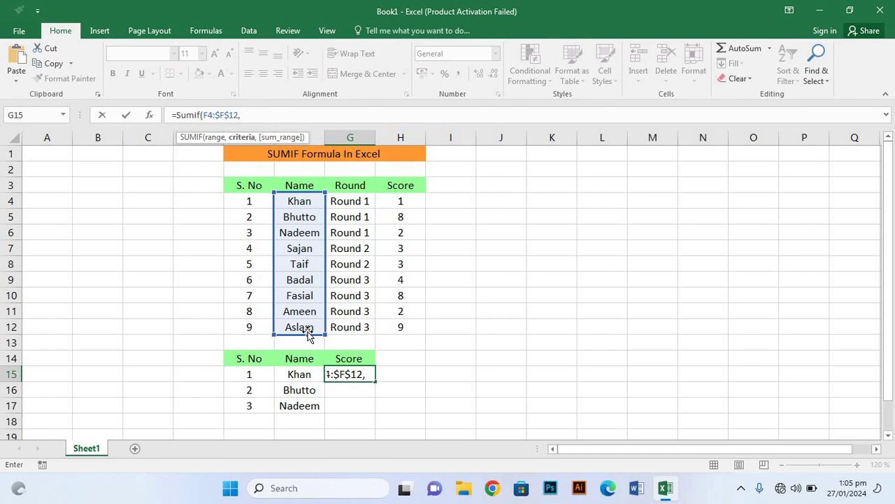
left_click(299, 375)
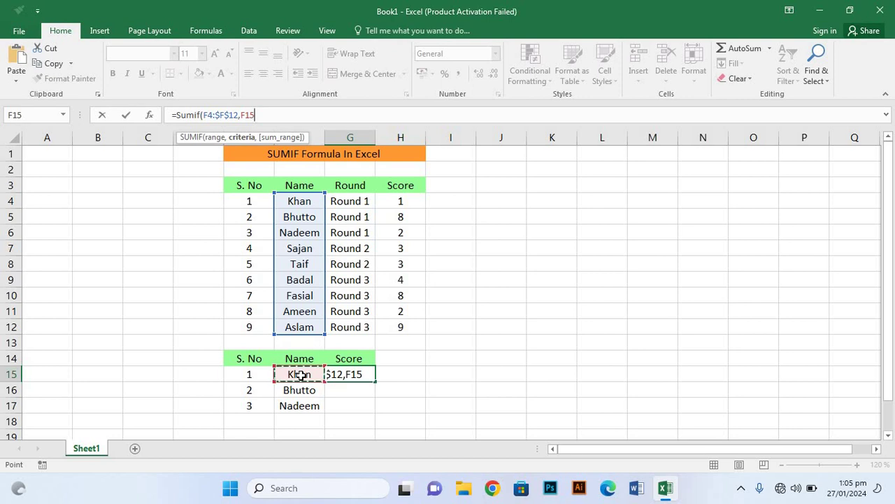
type(",")
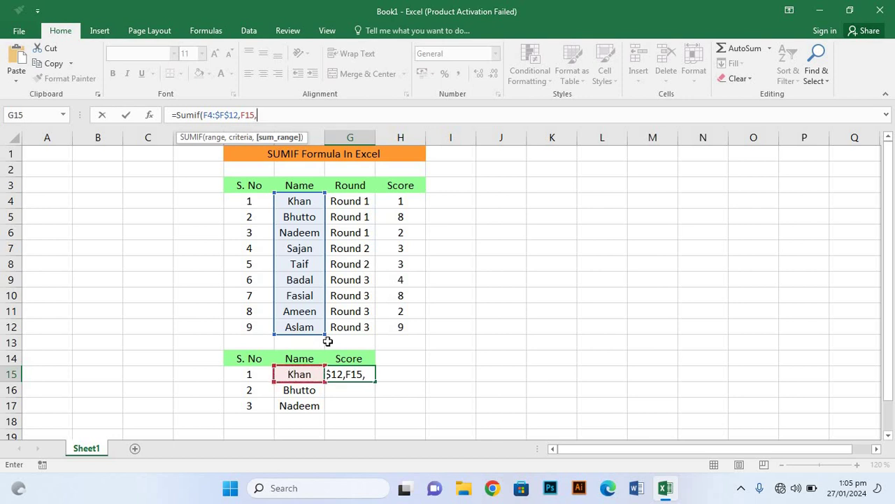
left_click(402, 202)
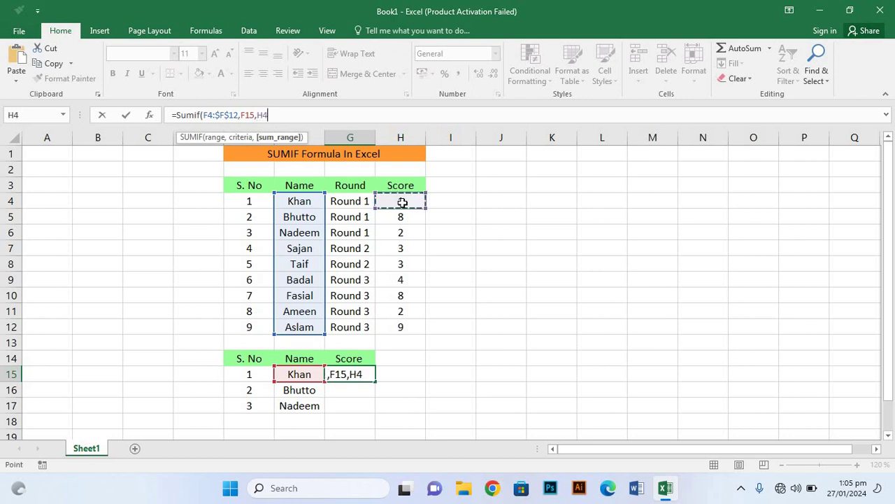
left_click_drag(402, 202, 413, 328)
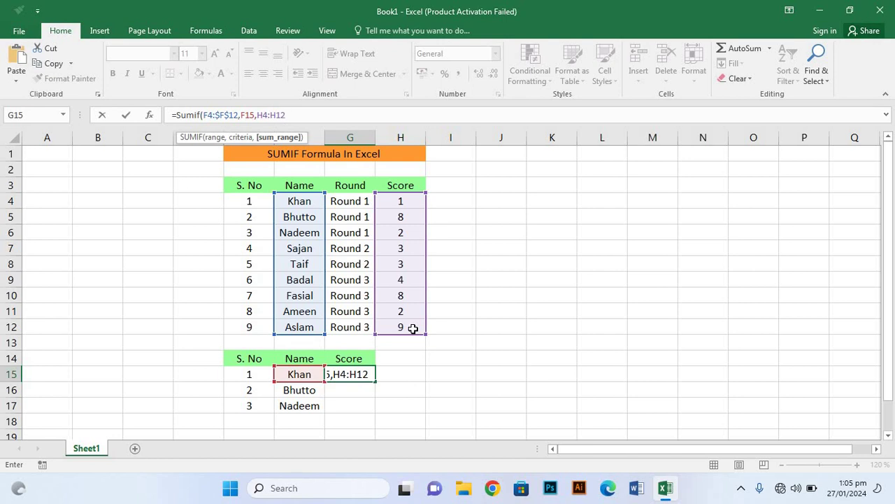
key("F4")
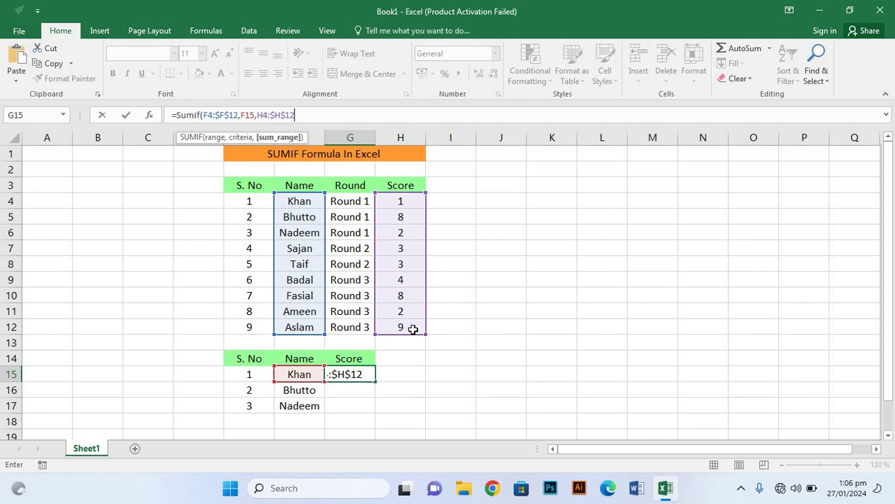
type(")")
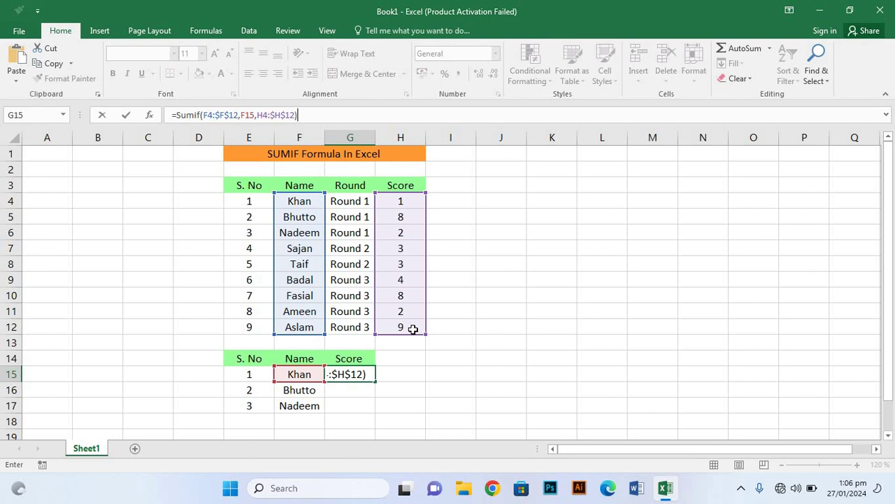
key("Return")
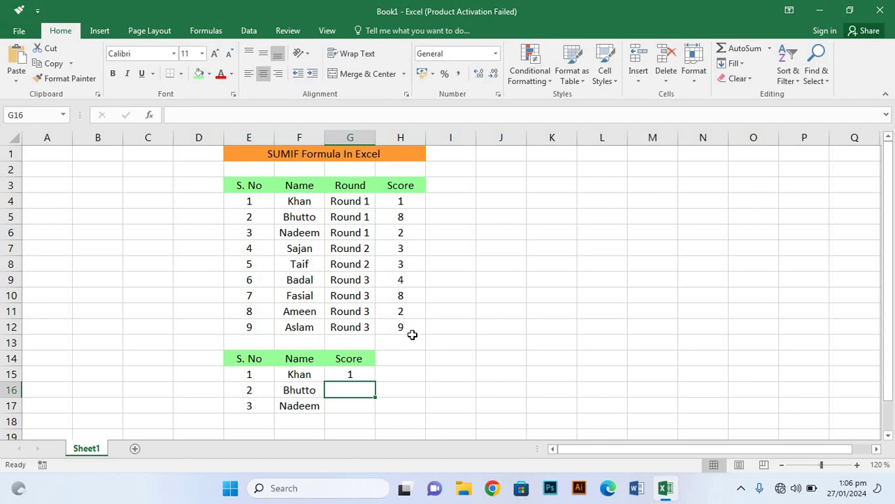
Step: Fill G15's SUMIF formula down to G17, returning scores 1, 8 and 2
left_click(364, 378)
left_click_drag(375, 379, 371, 411)
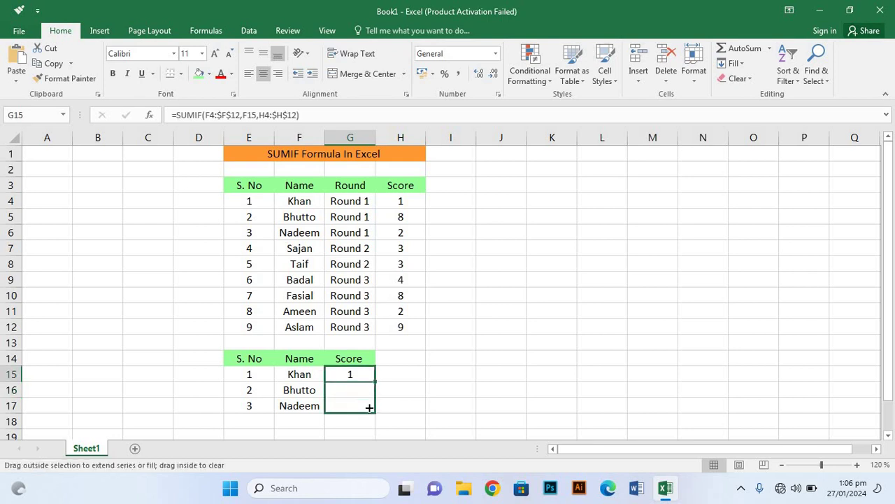
left_click(442, 380)
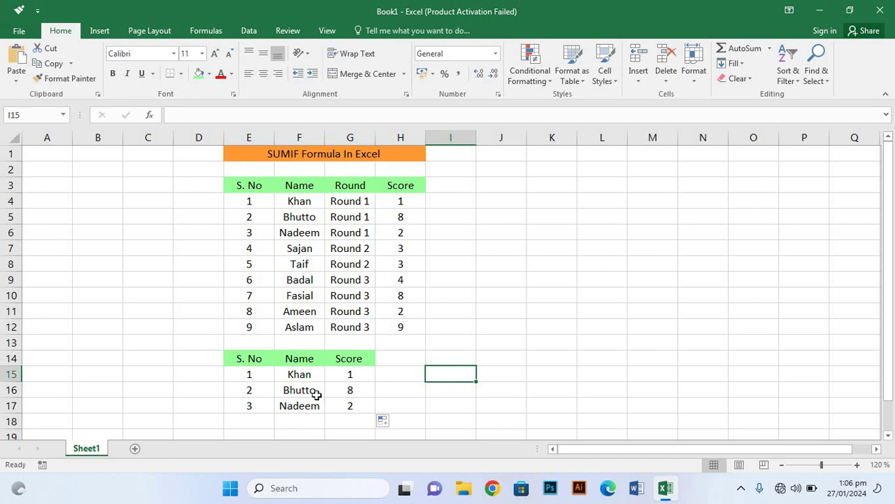
left_click(316, 394)
Step: Replace the name in F17 with a different person's name so G17 updates to 3
key("Down")
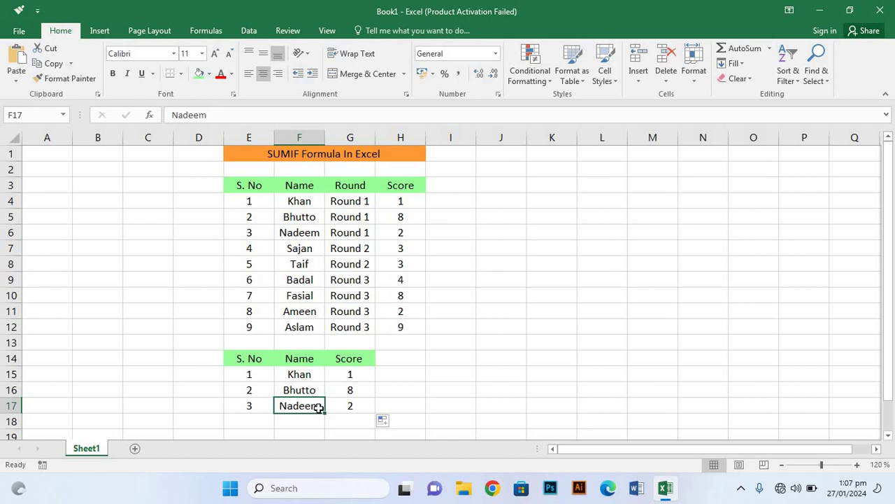
key("F2")
key("BackSpace")
key("BackSpace")
key("BackSpace")
key("BackSpace")
key("BackSpace")
key("BackSpace")
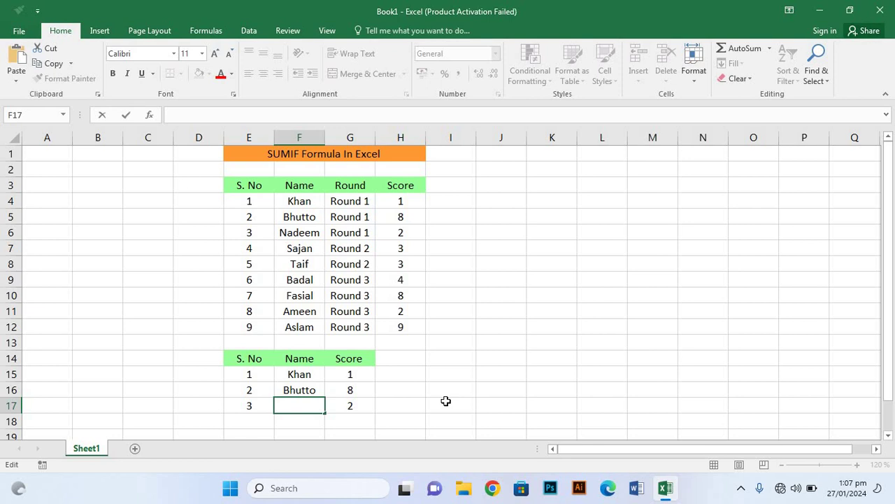
type("Taif")
key("Return")
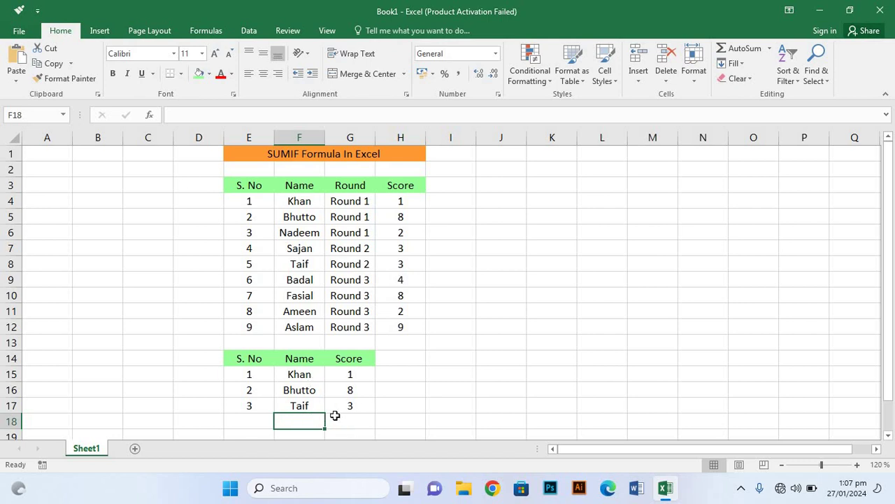
left_click(301, 404)
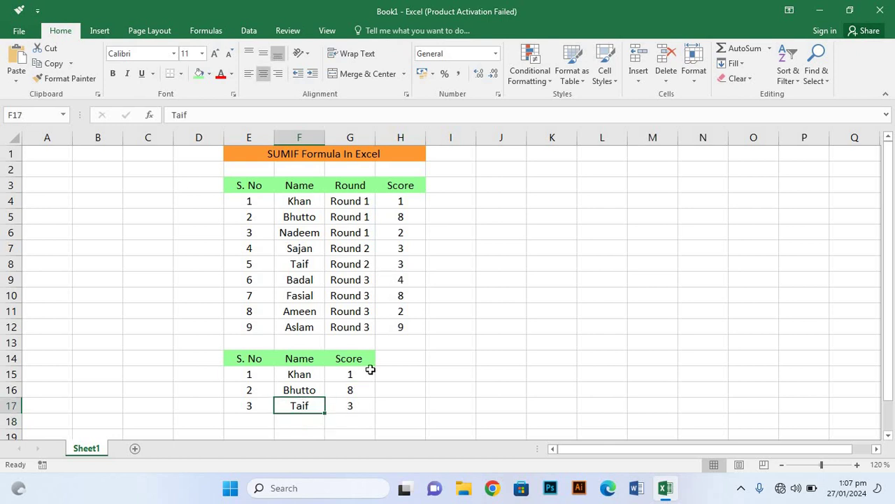